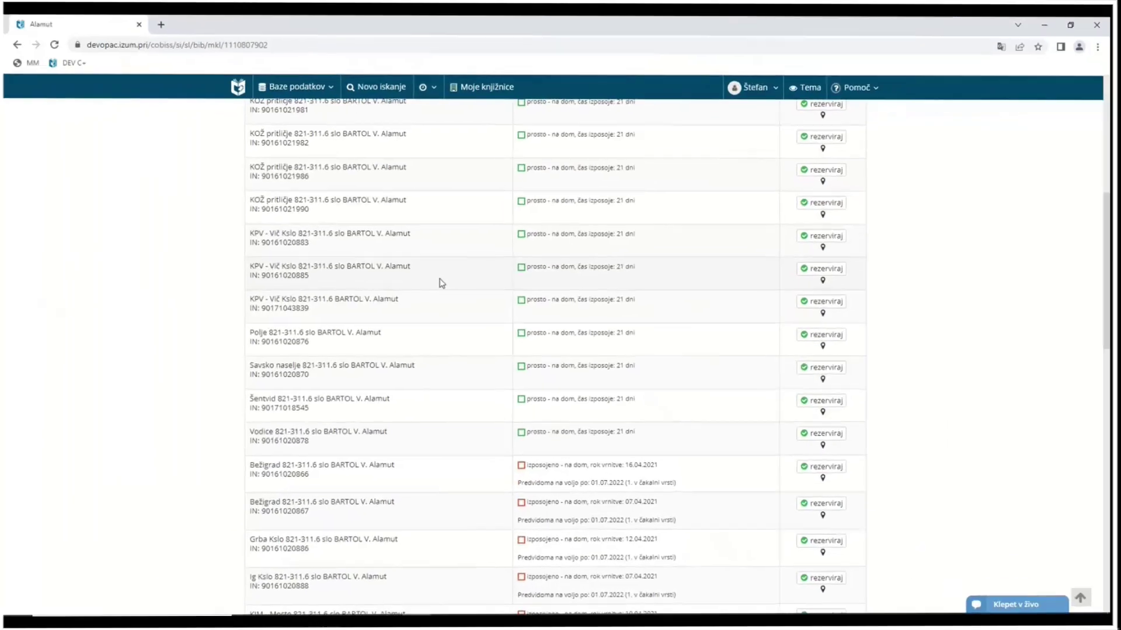
- Show the pickup locations (Prevzemna mesta) for the Dobrova, Glinškova ploščad, KOŽ pritličje and Bežigrad copies of Alamut
scroll(565, 316, "up", 8)
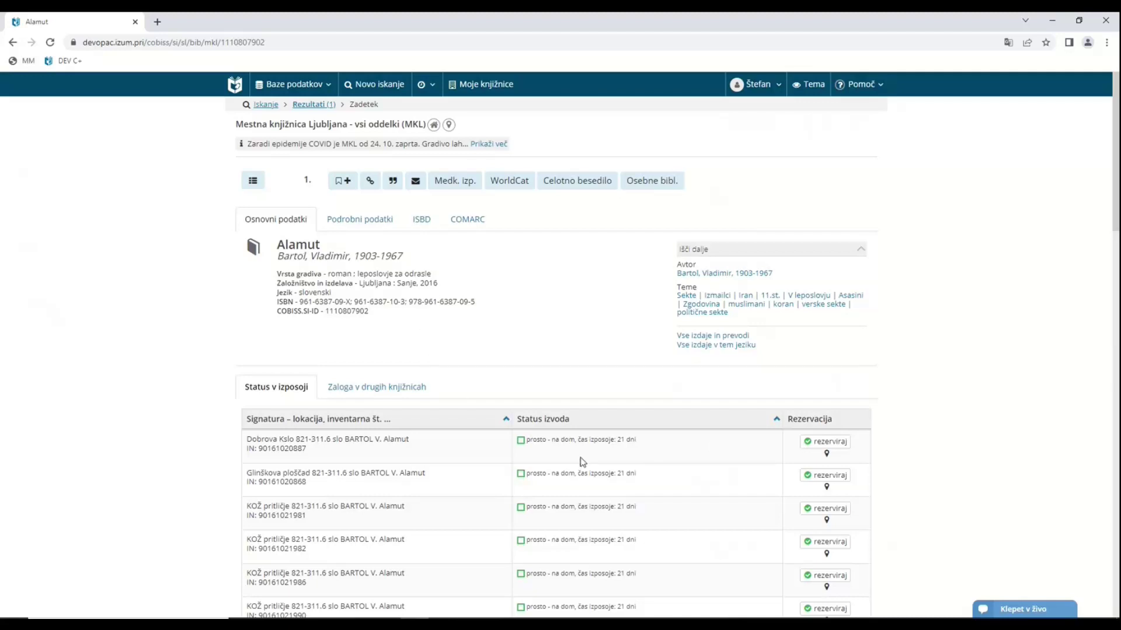
left_click(827, 457)
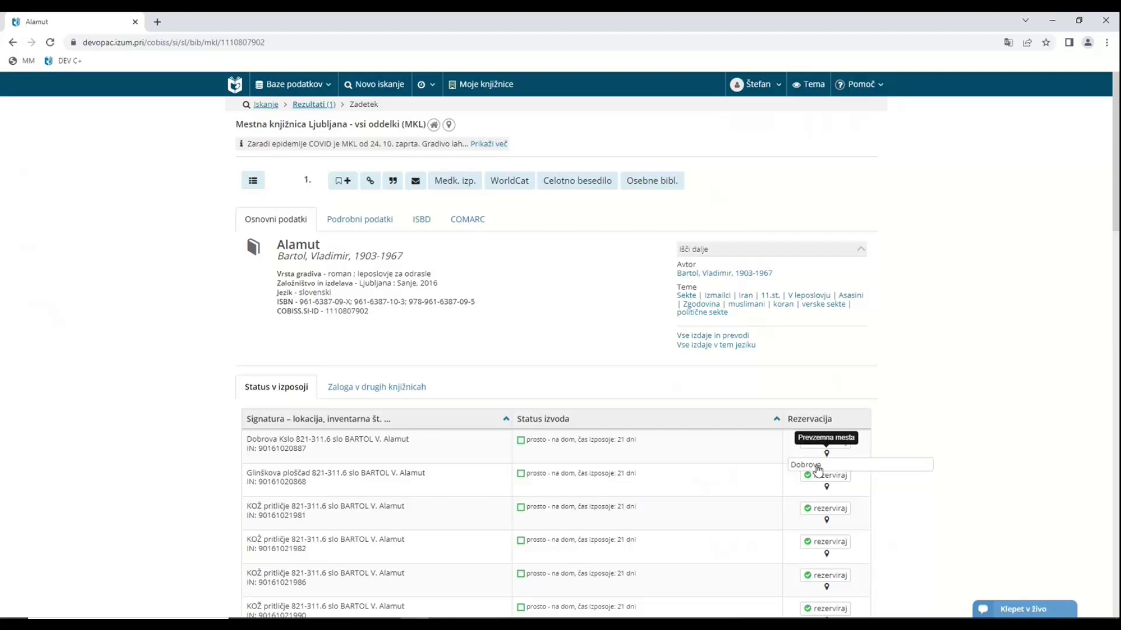
left_click(827, 487)
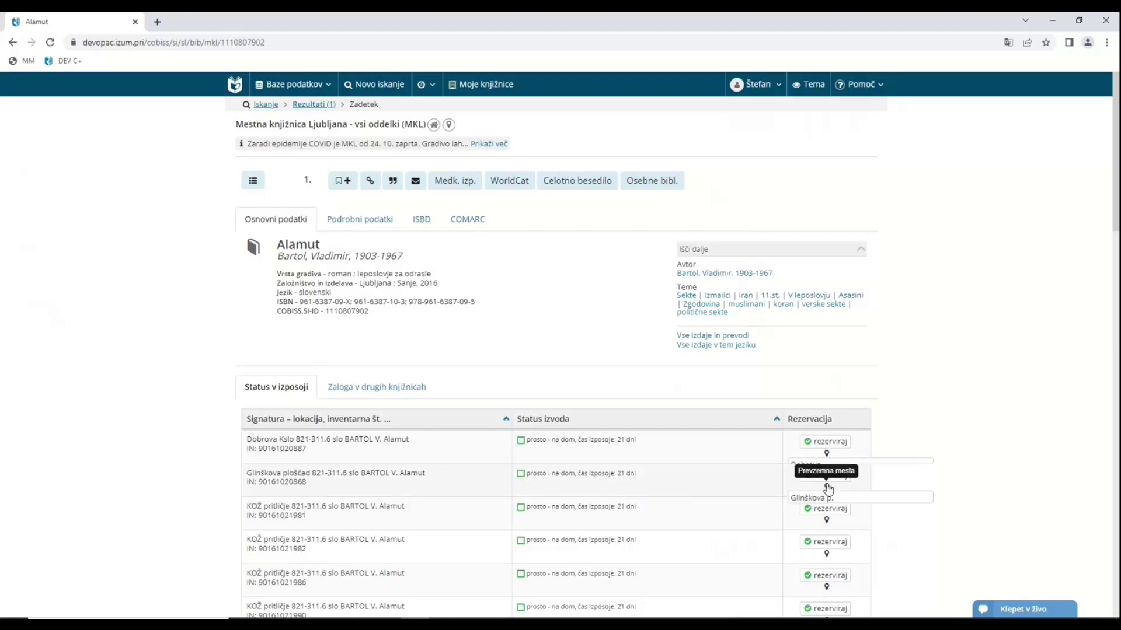
scroll(823, 455, "down", 3)
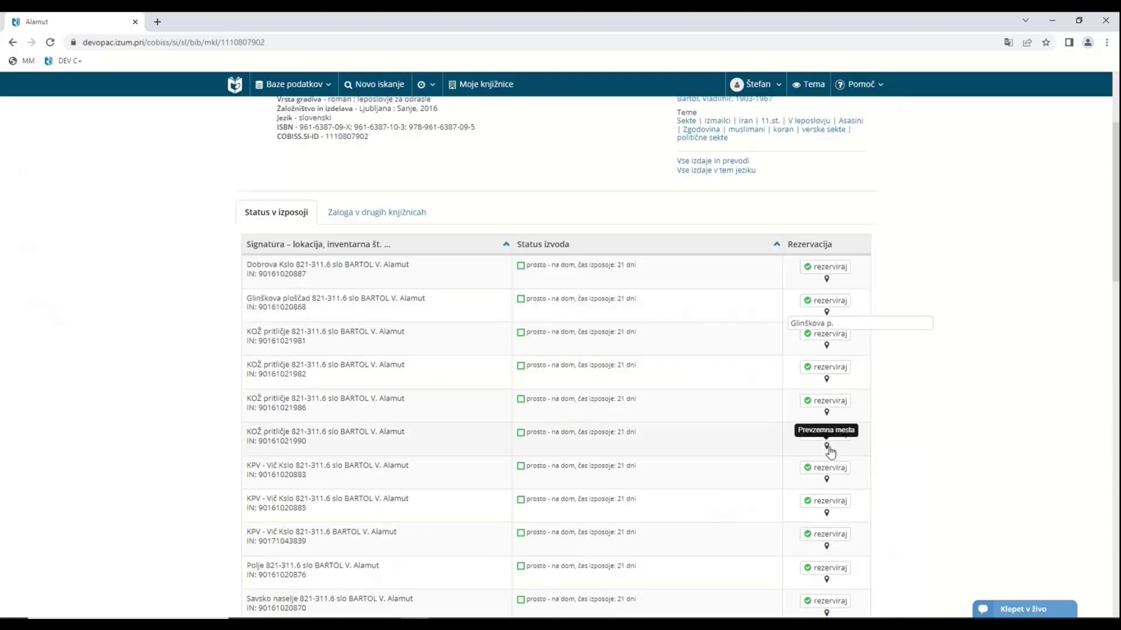
left_click(826, 448)
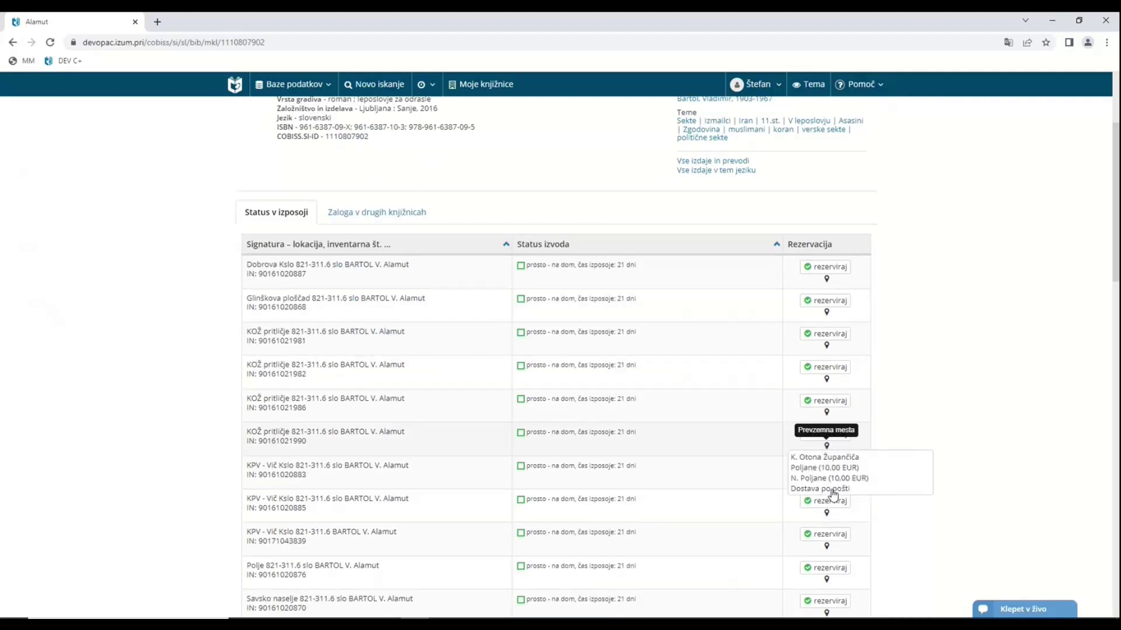
scroll(671, 429, "down", 4)
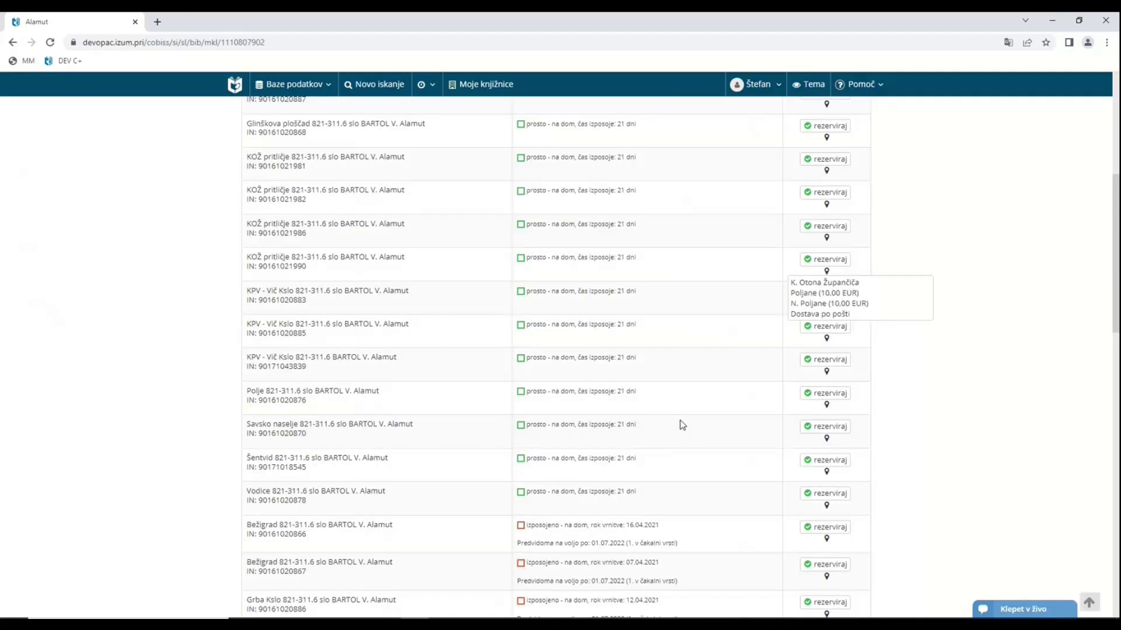
left_click(827, 482)
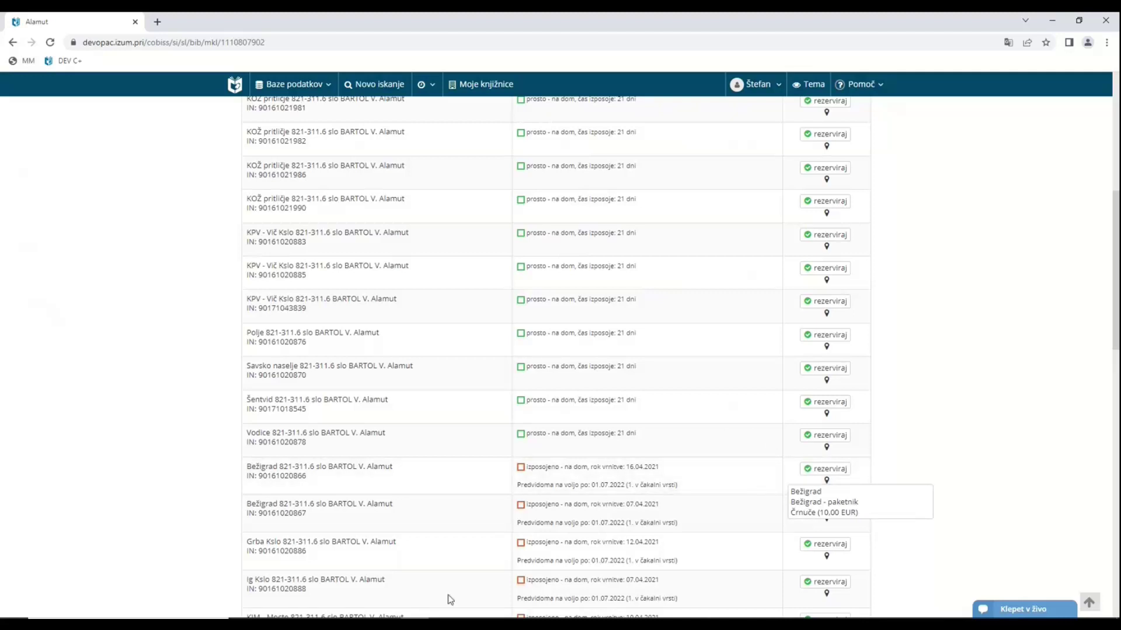
- Switch to COBISS3 and review the local code list Obračun stroškov prevzema gradiva (CODE 329), including code 11, closing it without changes
mouse_move(501, 581)
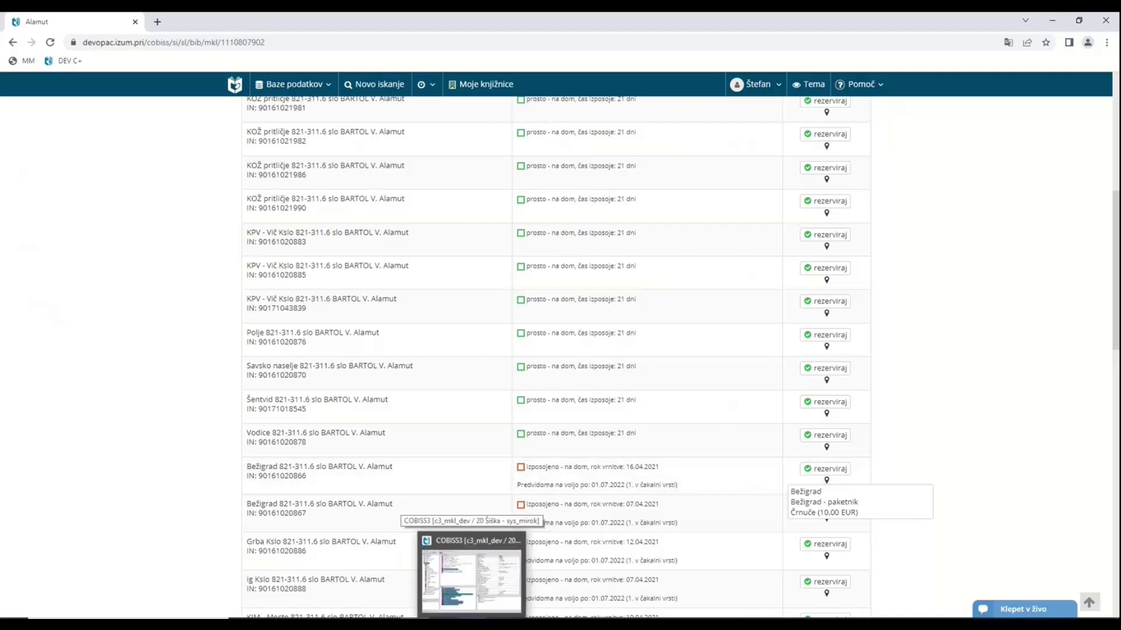
left_click(441, 586)
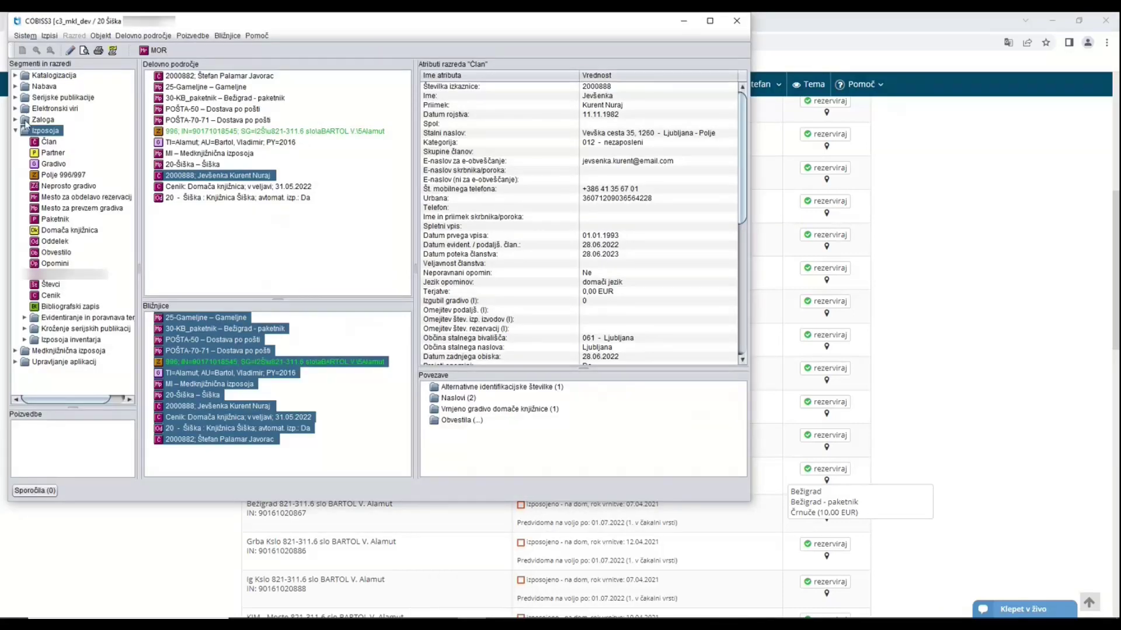
left_click(26, 38)
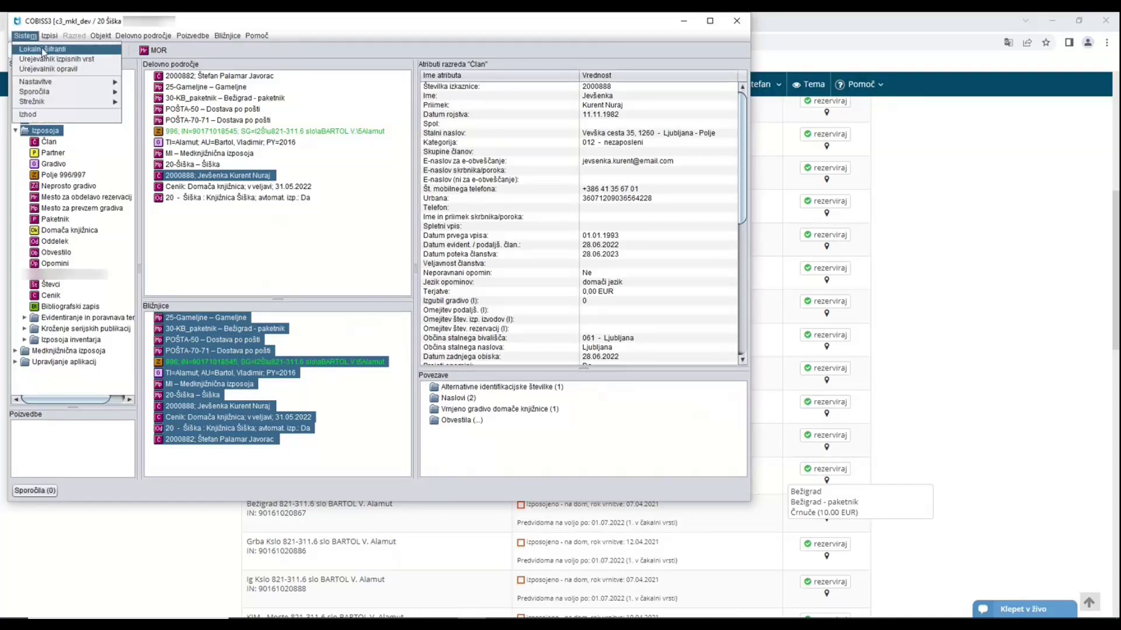
left_click(42, 49)
scroll(373, 274, "down", 7)
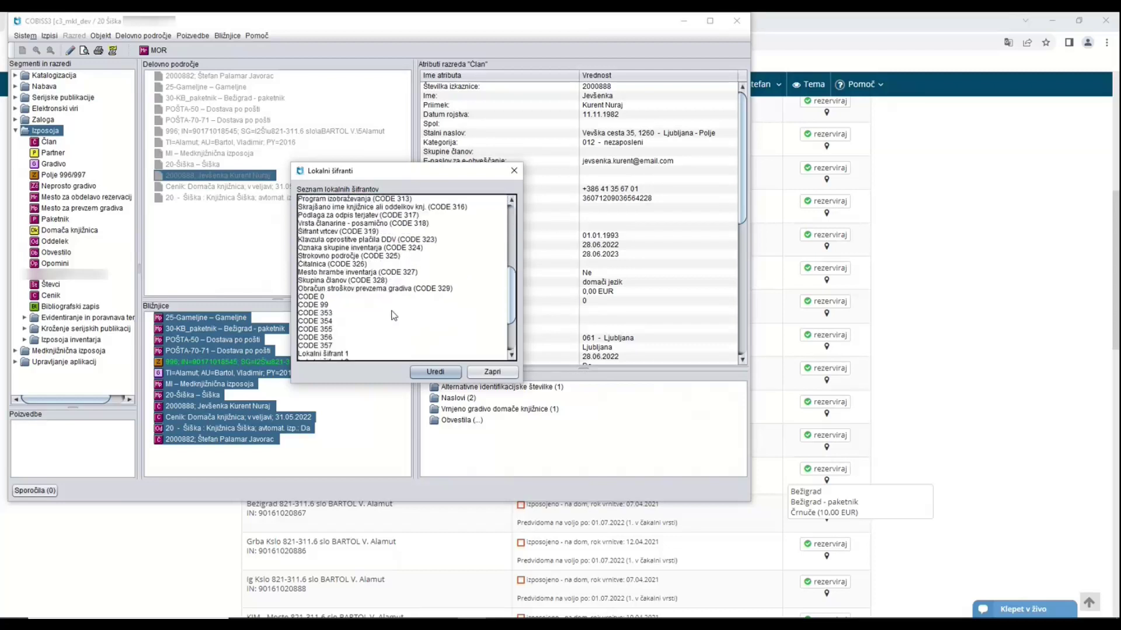
double_click(399, 289)
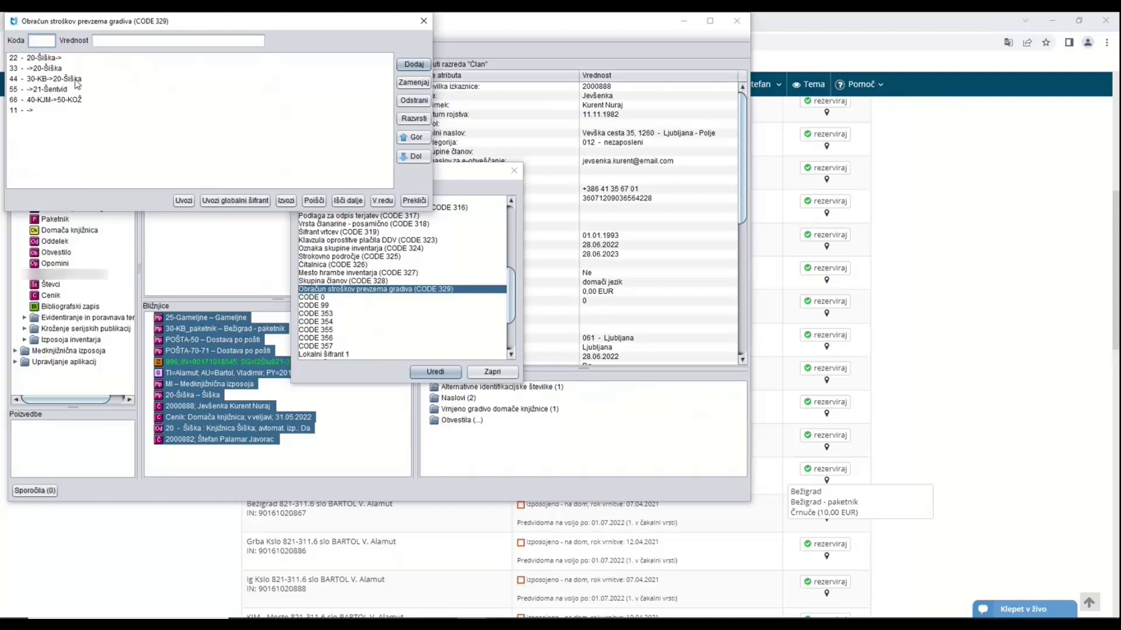
left_click(21, 112)
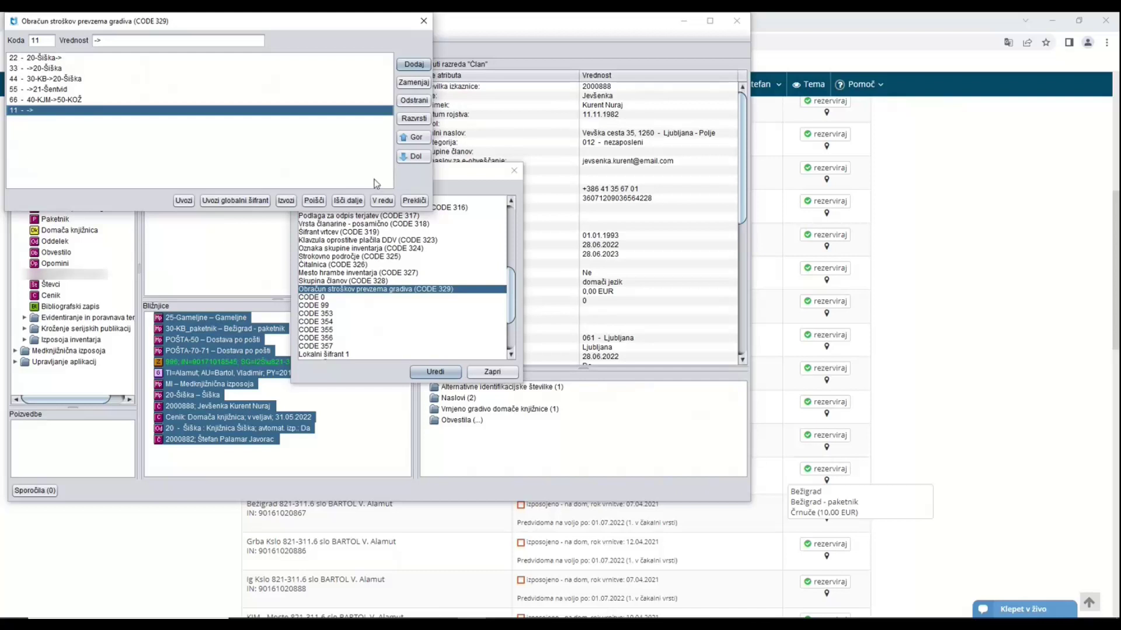
left_click(415, 200)
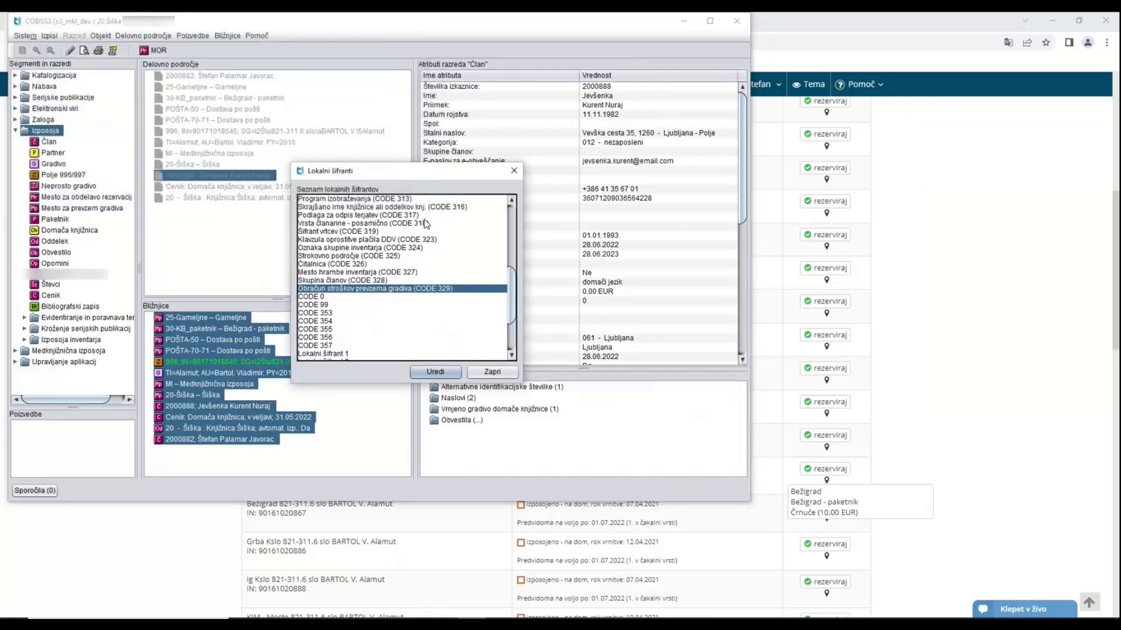
left_click(496, 372)
- In the home library's price list, examine the other-services entry pavšal za prevzem gradiva and its service type list without saving
double_click(220, 186)
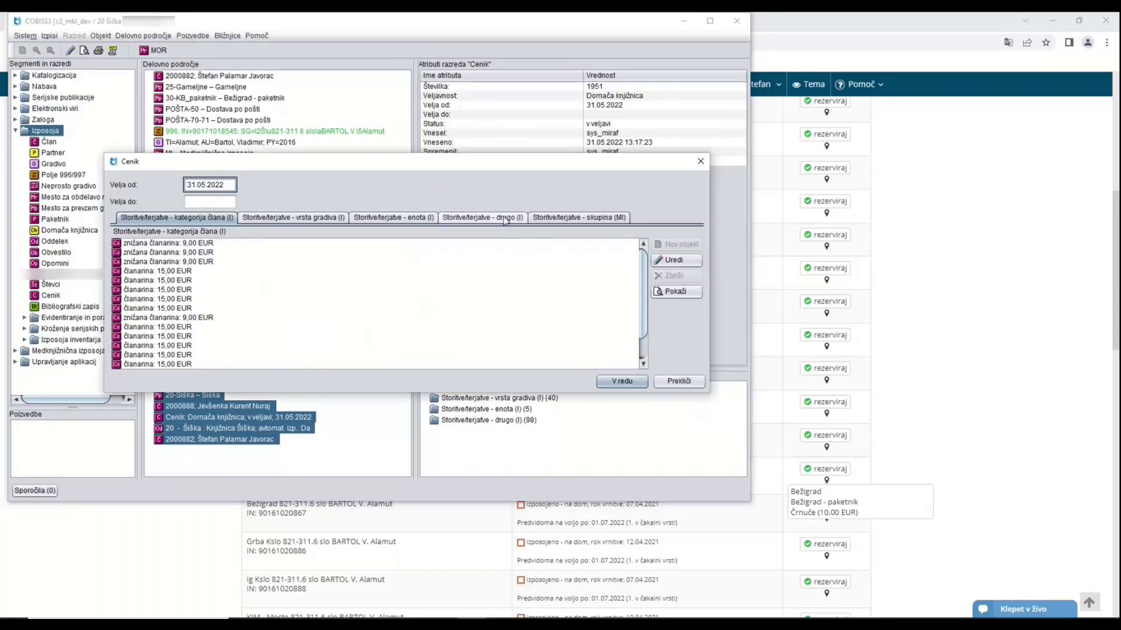
left_click(505, 220)
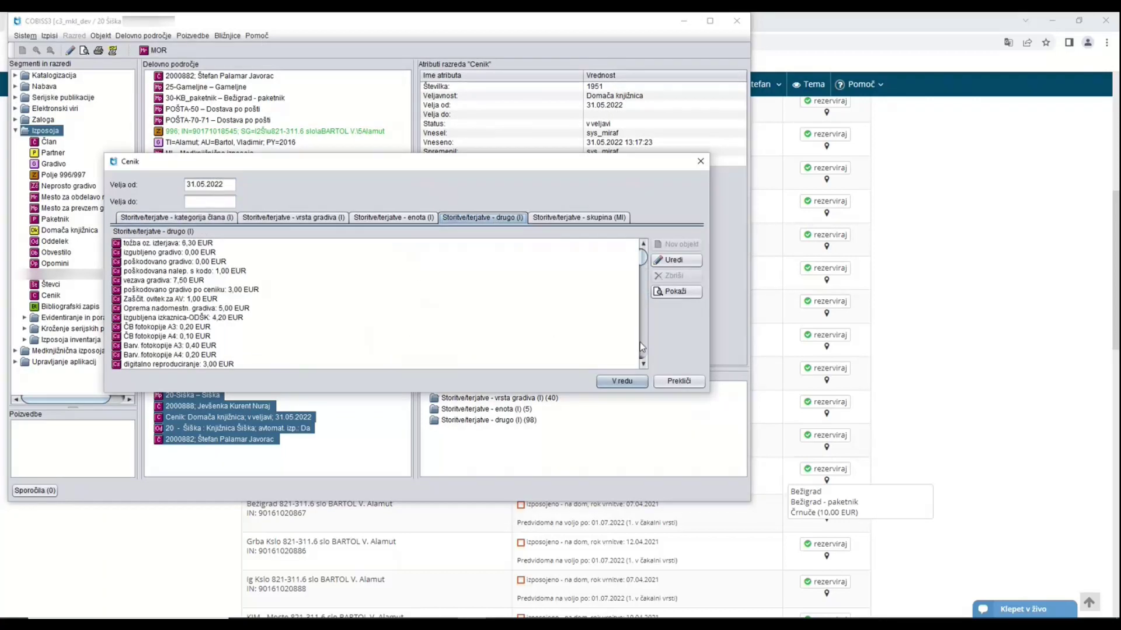
scroll(642, 347, "down", 5)
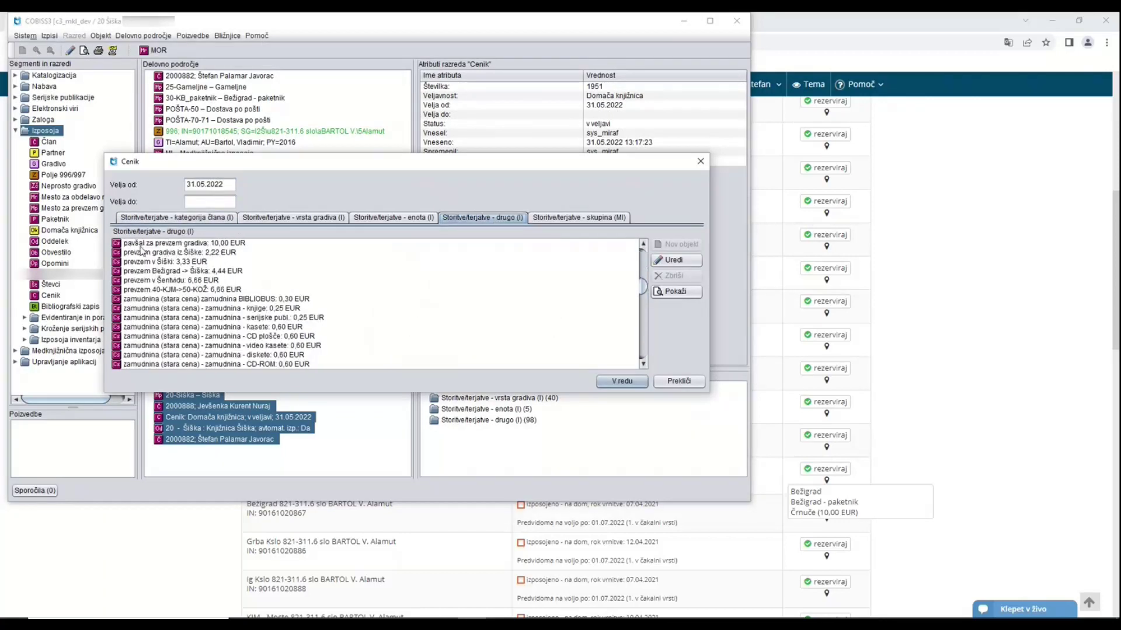
left_click(141, 245)
double_click(140, 247)
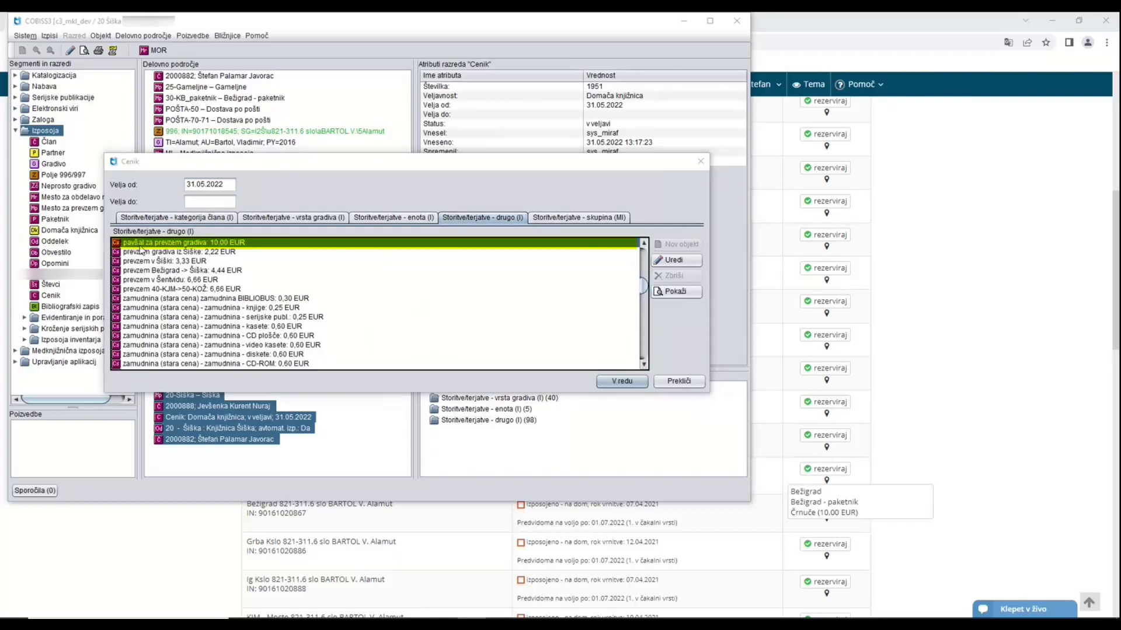
left_click(493, 181)
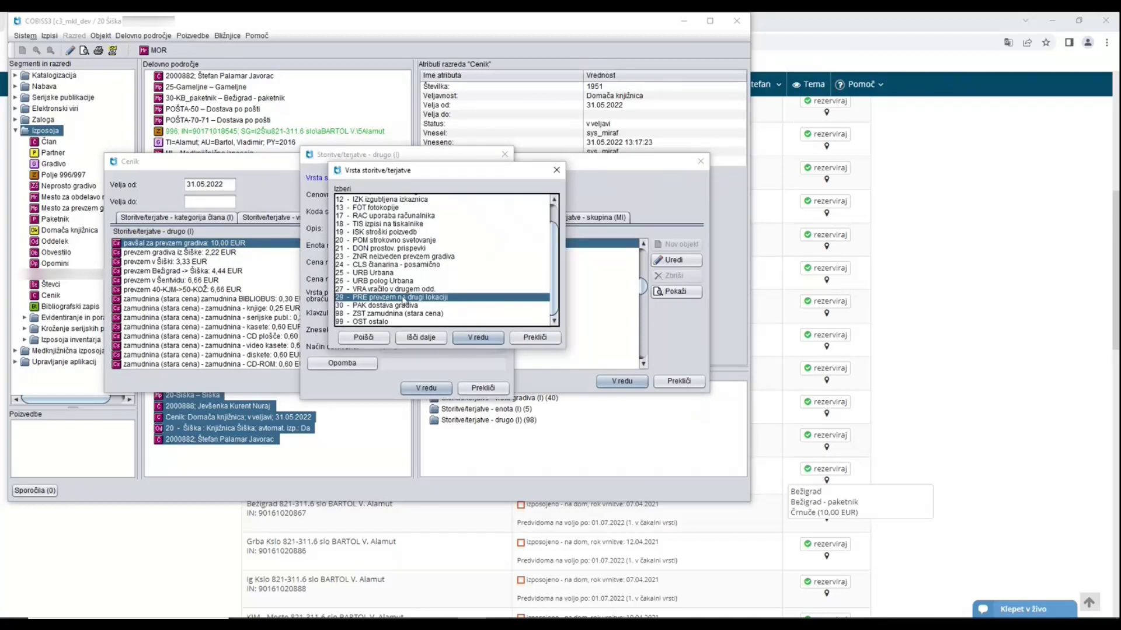
left_click(538, 338)
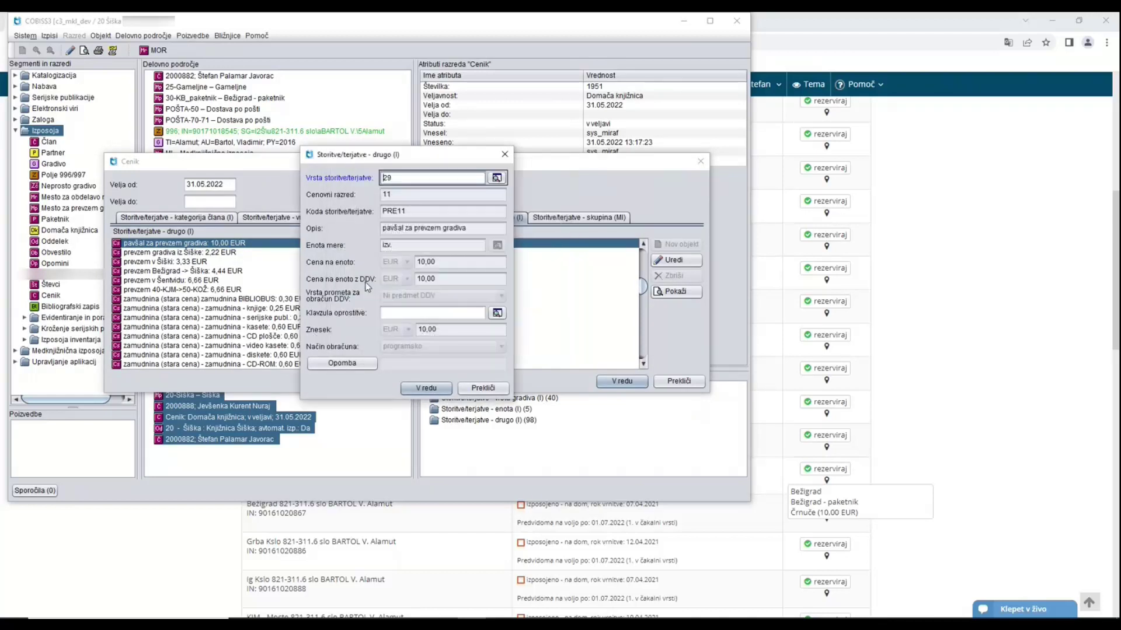
left_click(389, 197)
left_click(483, 388)
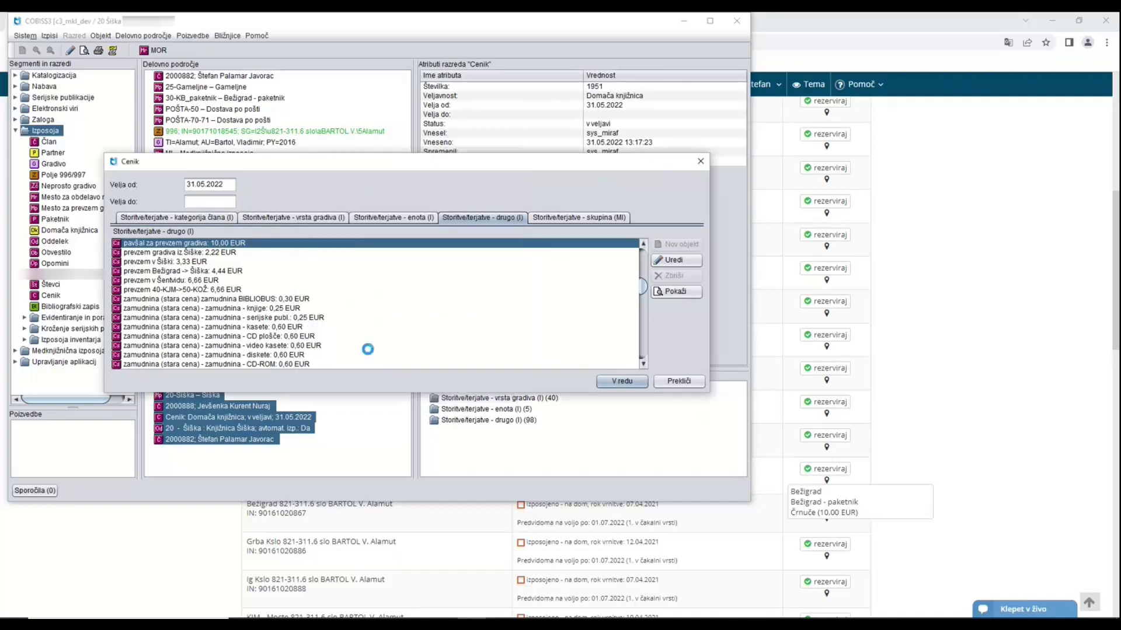
- Examine the price entry prevzem gradiva iz Šiške, then close the price list without saving
double_click(184, 253)
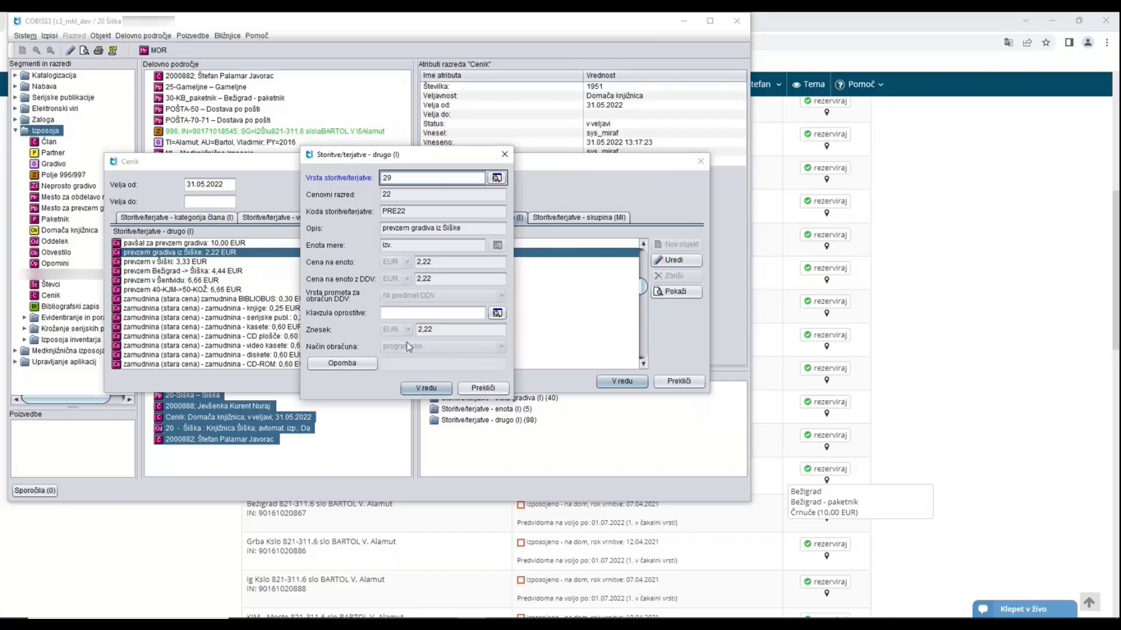
left_click(493, 389)
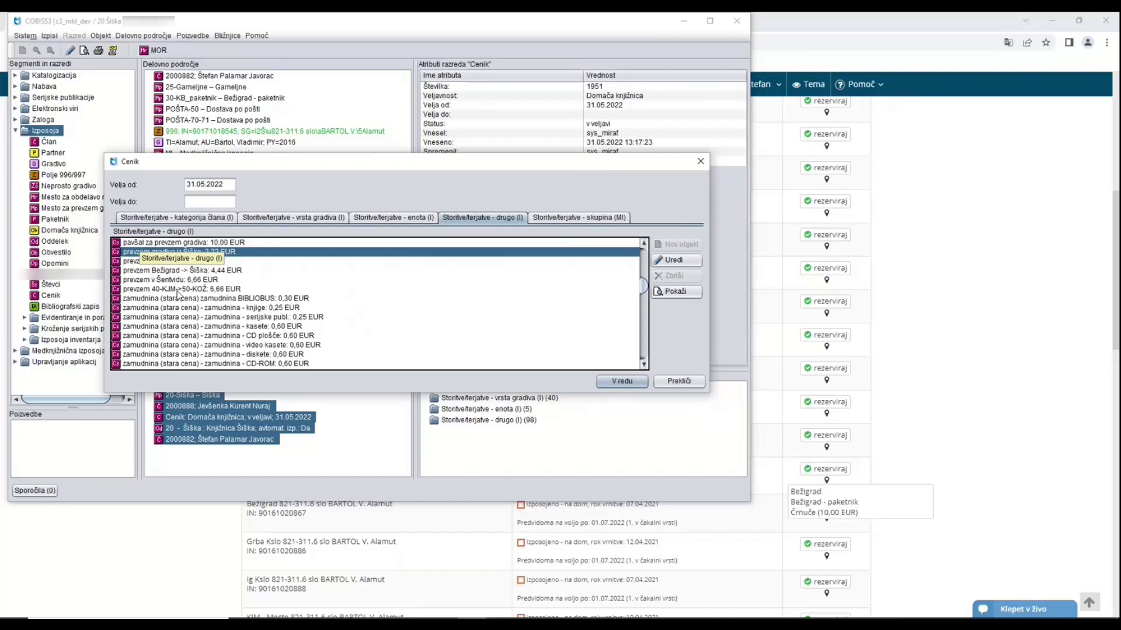
left_click(670, 382)
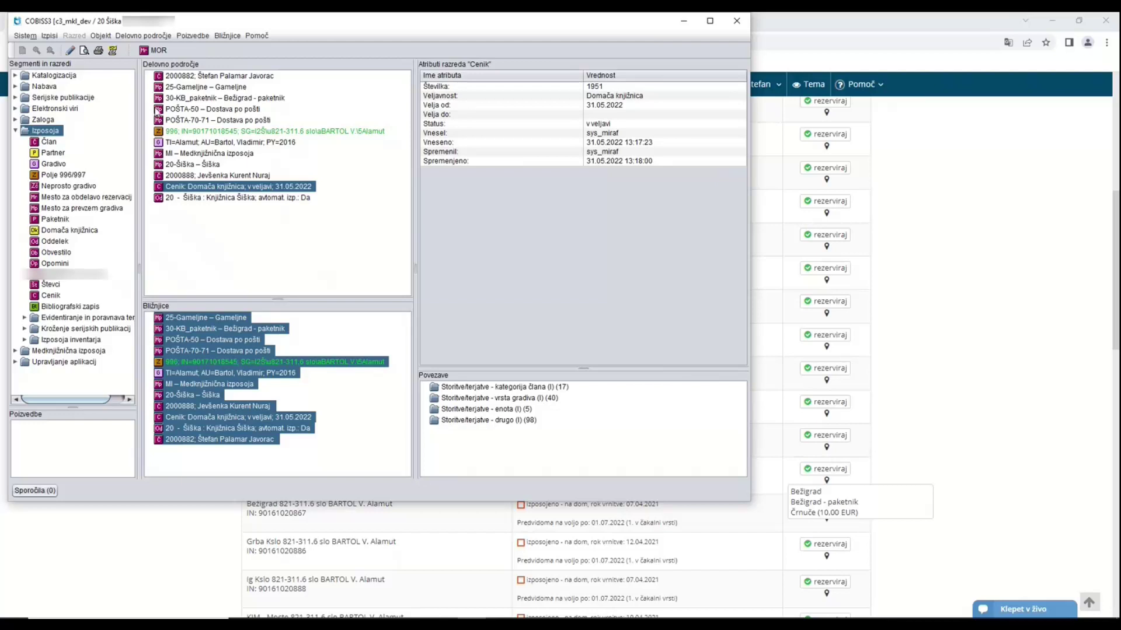
- Open the pickup location 20-Šiška and review its Oznaka and Ime fields
left_click(61, 211)
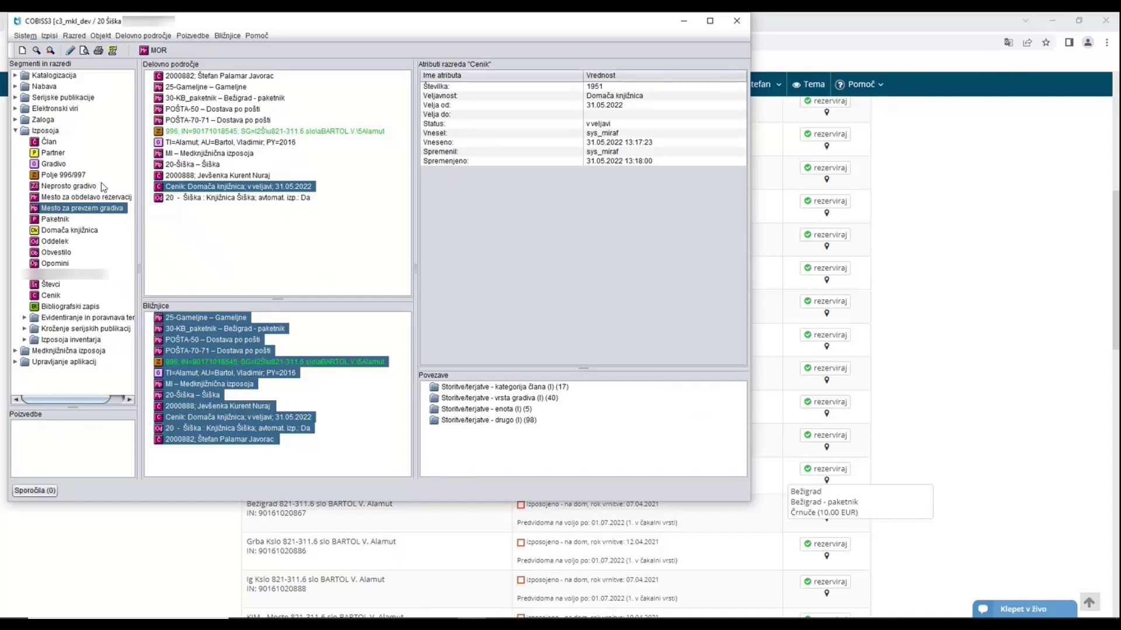
double_click(188, 165)
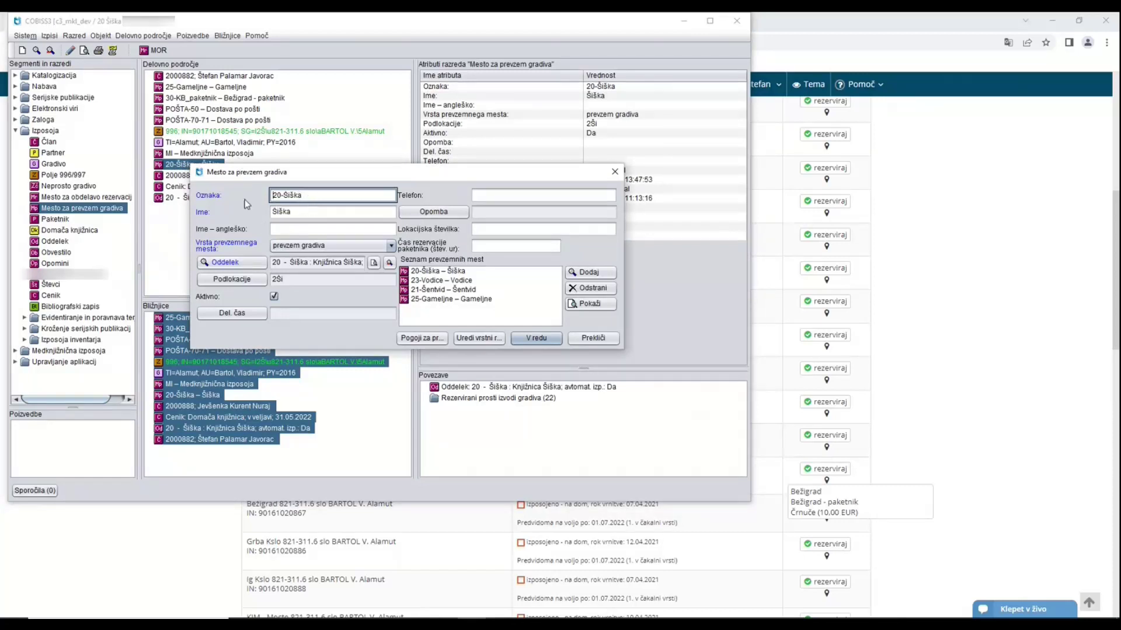
left_click(203, 196)
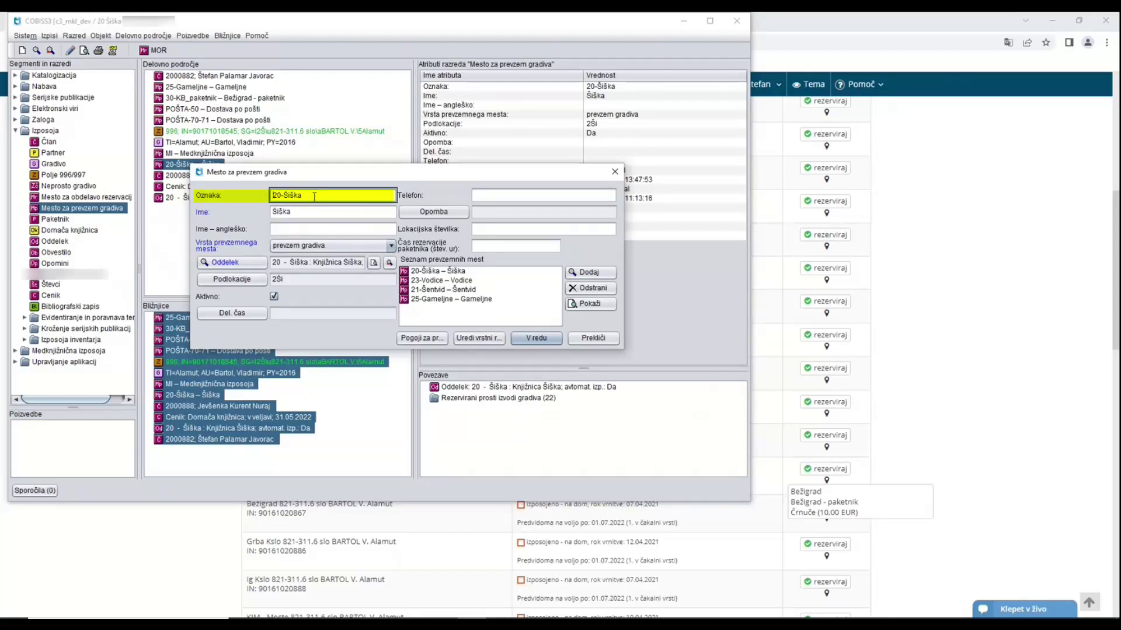
left_click(233, 212)
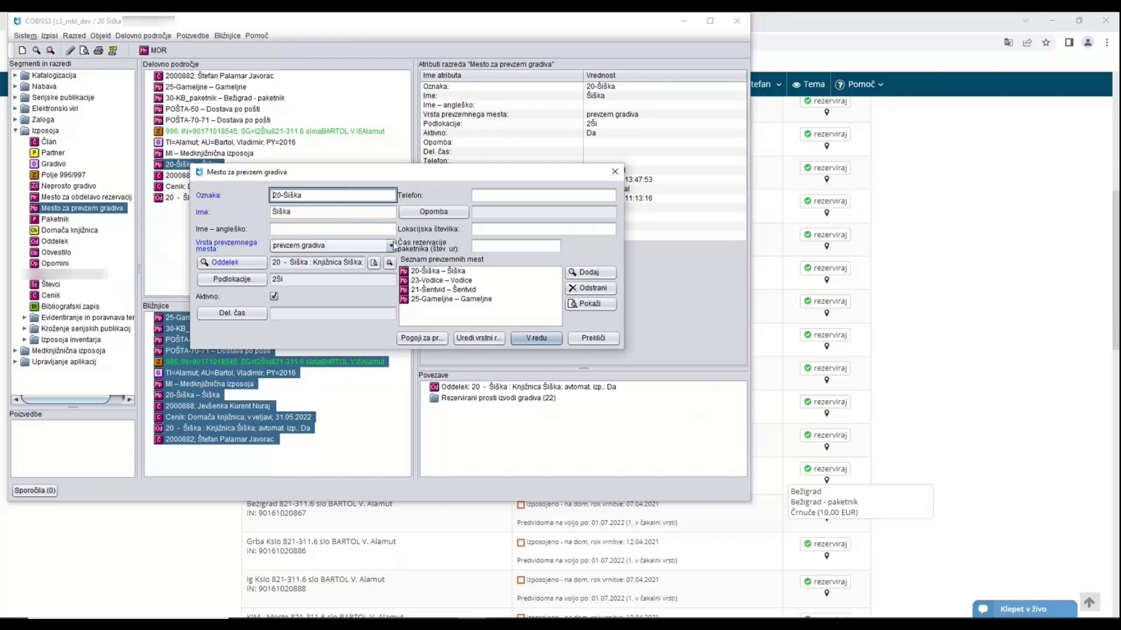
- Try the pickup location type dostava gradiva for 20-Šiška, then set it back to prevzem gradiva
left_click(391, 246)
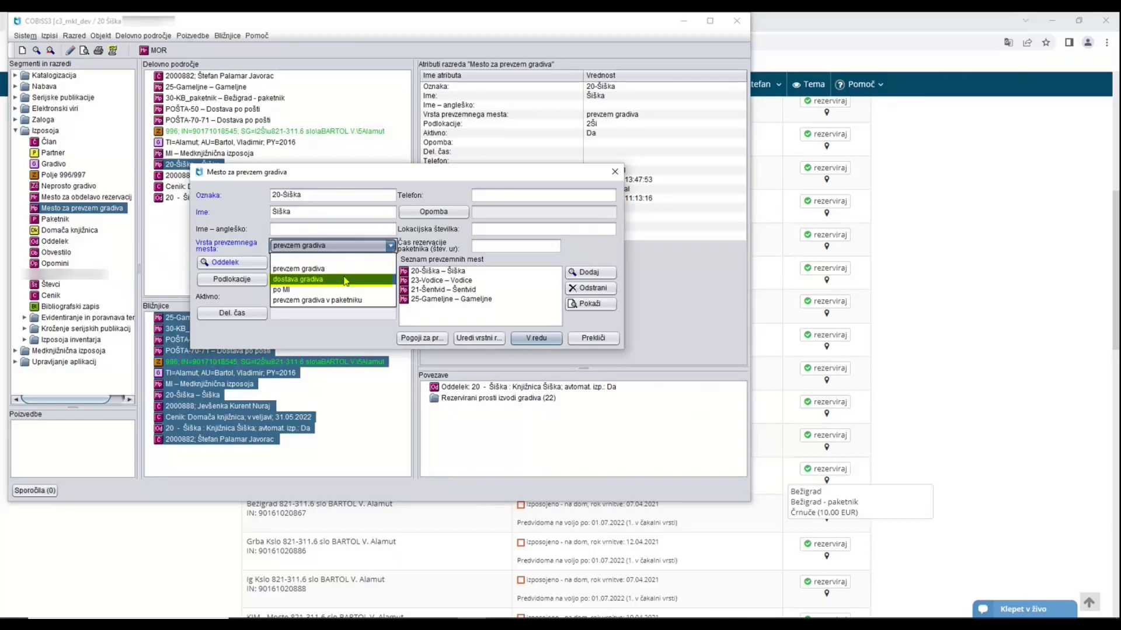
left_click(320, 279)
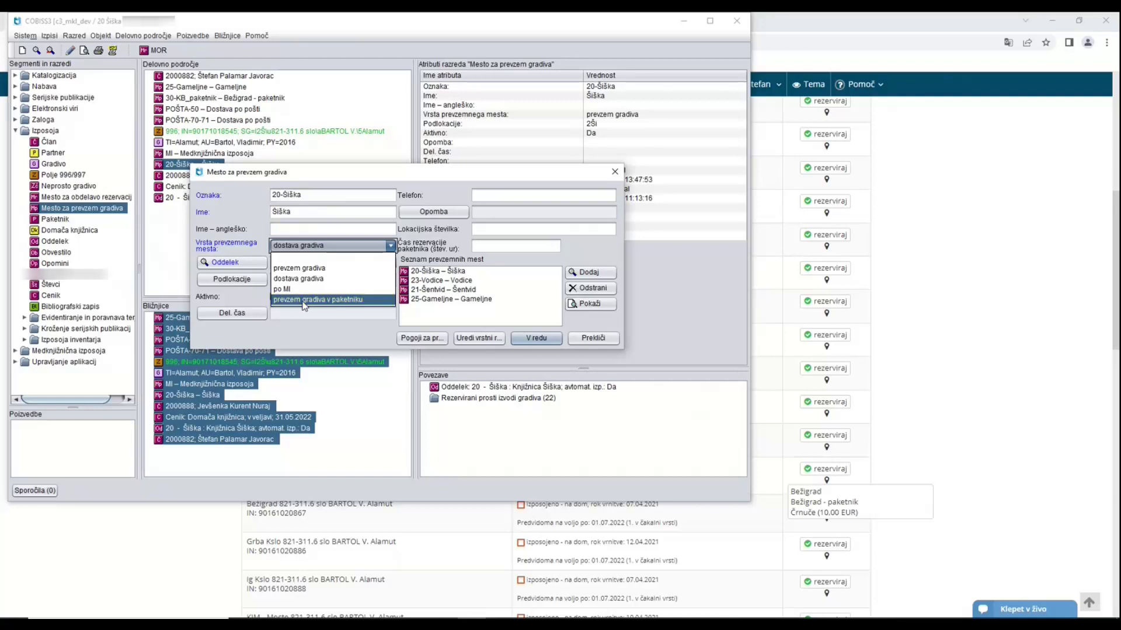
left_click(312, 268)
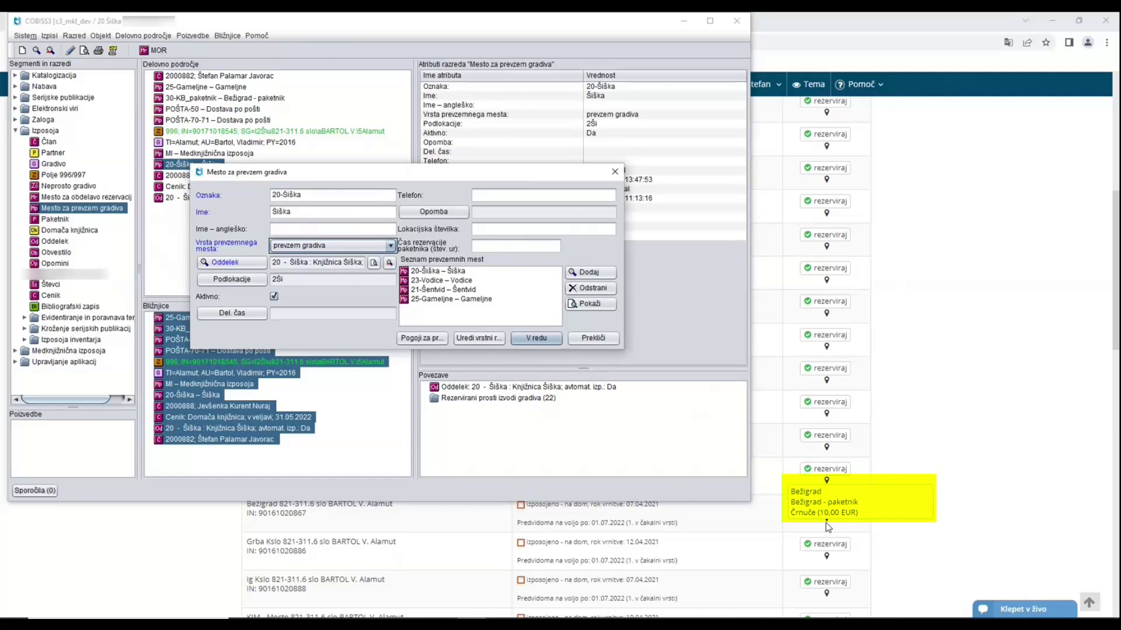
- Review the pickup conditions (Pogoji za prevzem gradiva) of 20-Šiška and close the location record without saving
left_click(418, 339)
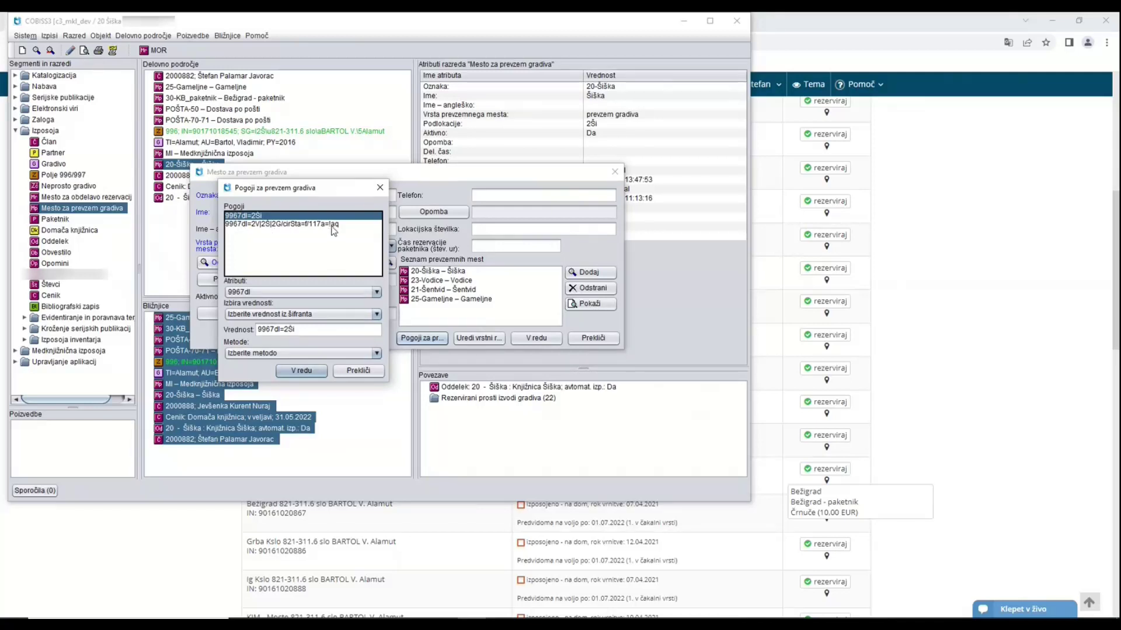
left_click(367, 372)
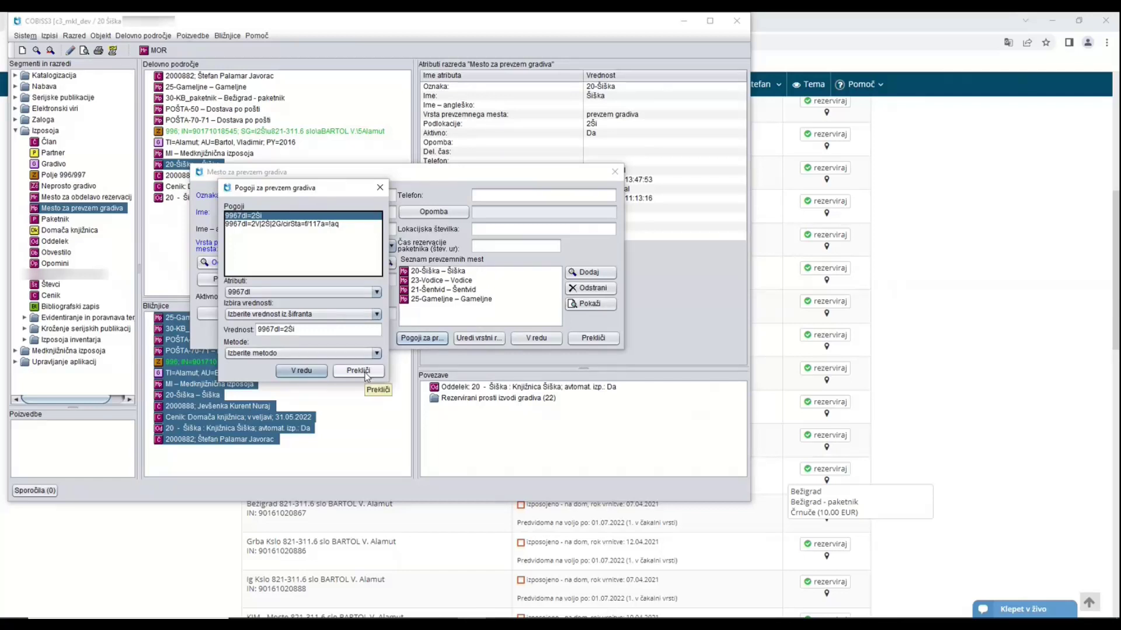
left_click(593, 339)
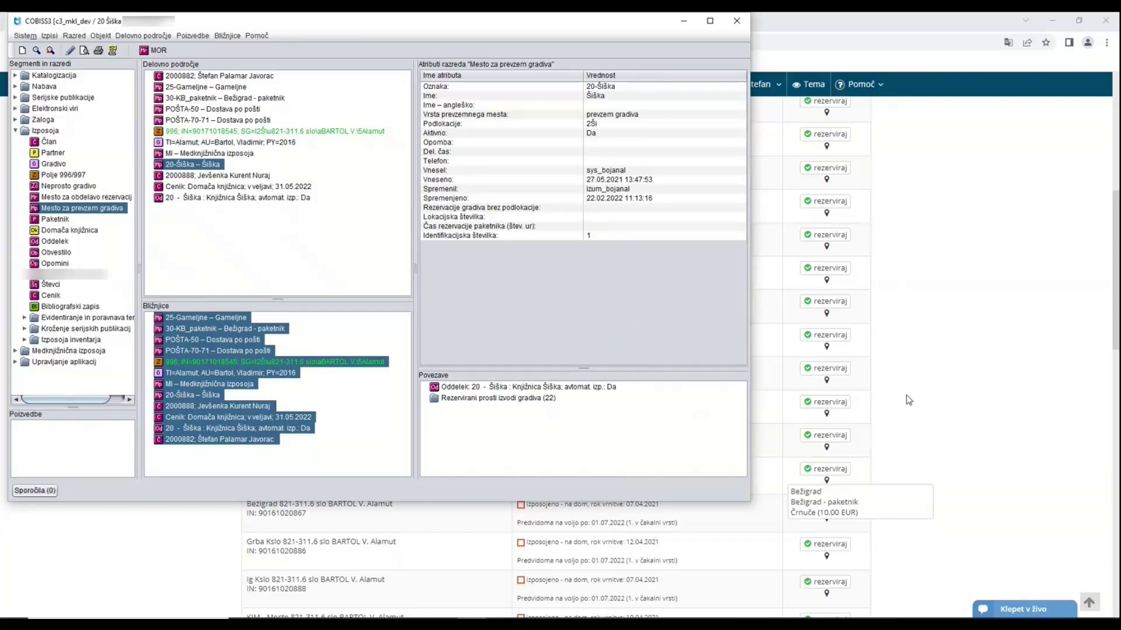
- Switch to the COBISS+ catalogue and view the pickup locations offered for the Šentvid copy of Alamut
key("alt+Tab")
scroll(482, 471, "down", 3)
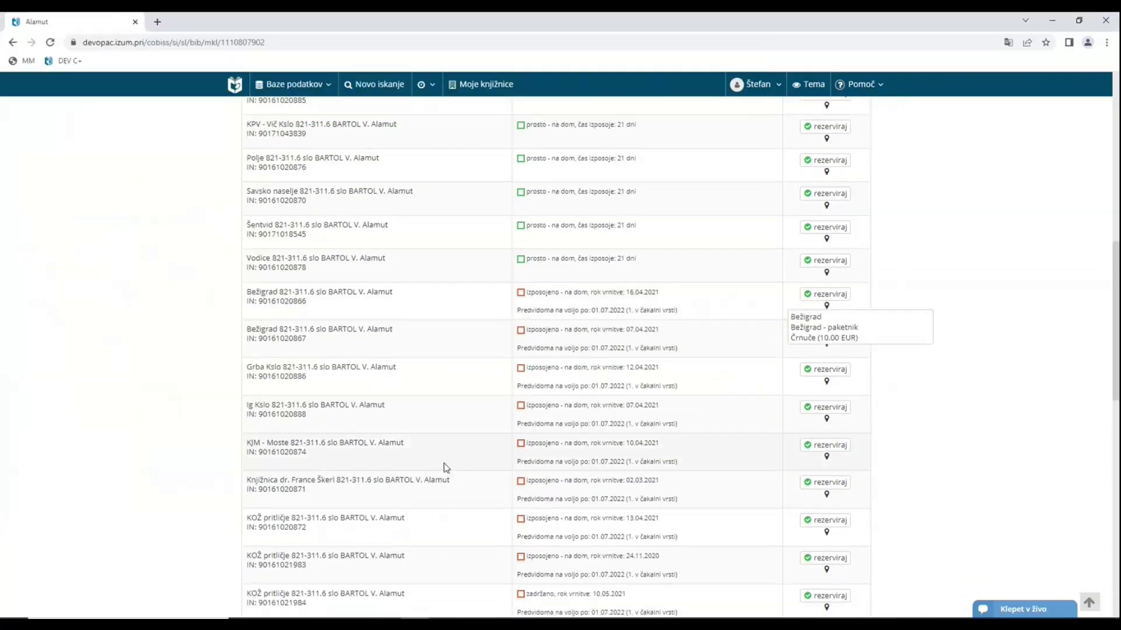
scroll(452, 463, "up", 4)
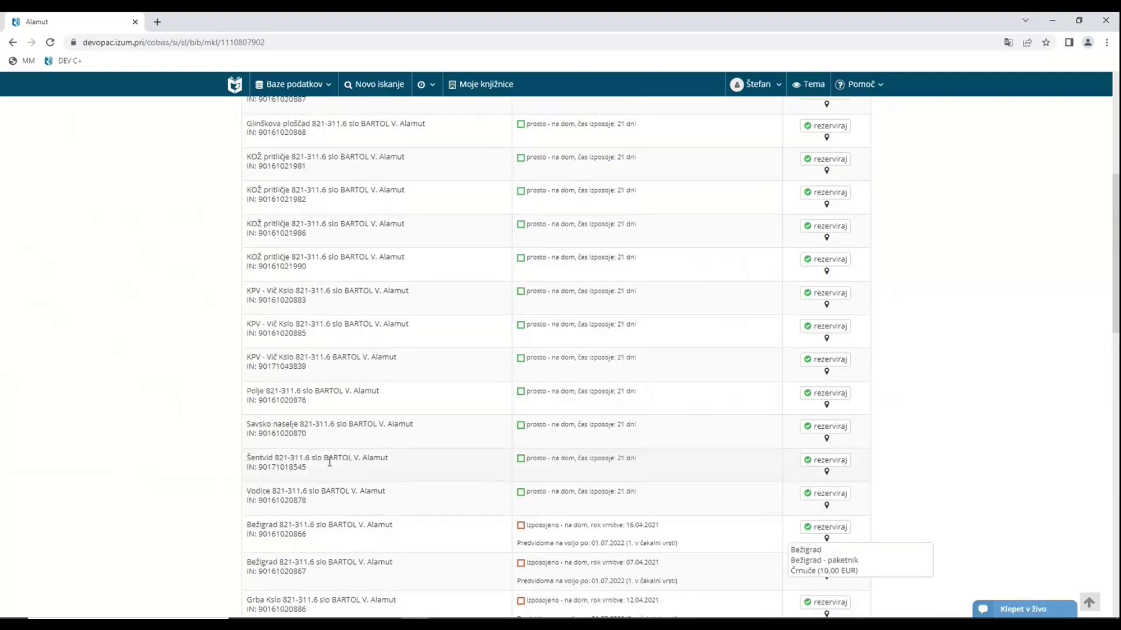
left_click(827, 474)
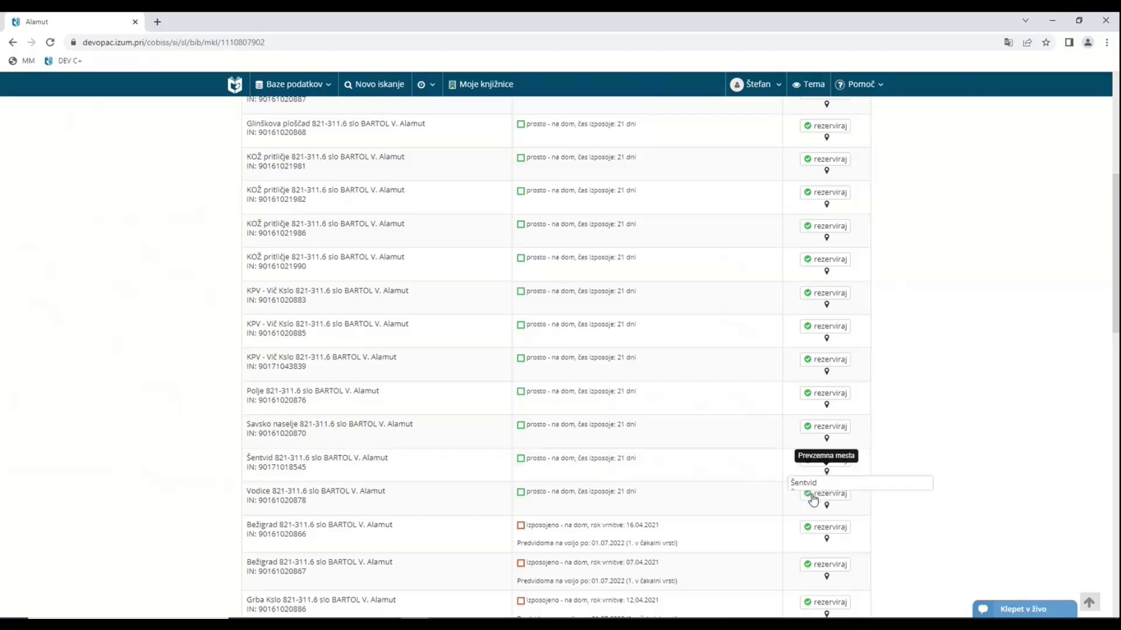
left_click(811, 496)
- Reserve the Šentvid copy of Alamut with Šiška (3,33 EUR) as the pickup location and close the confirmation
left_click(829, 461)
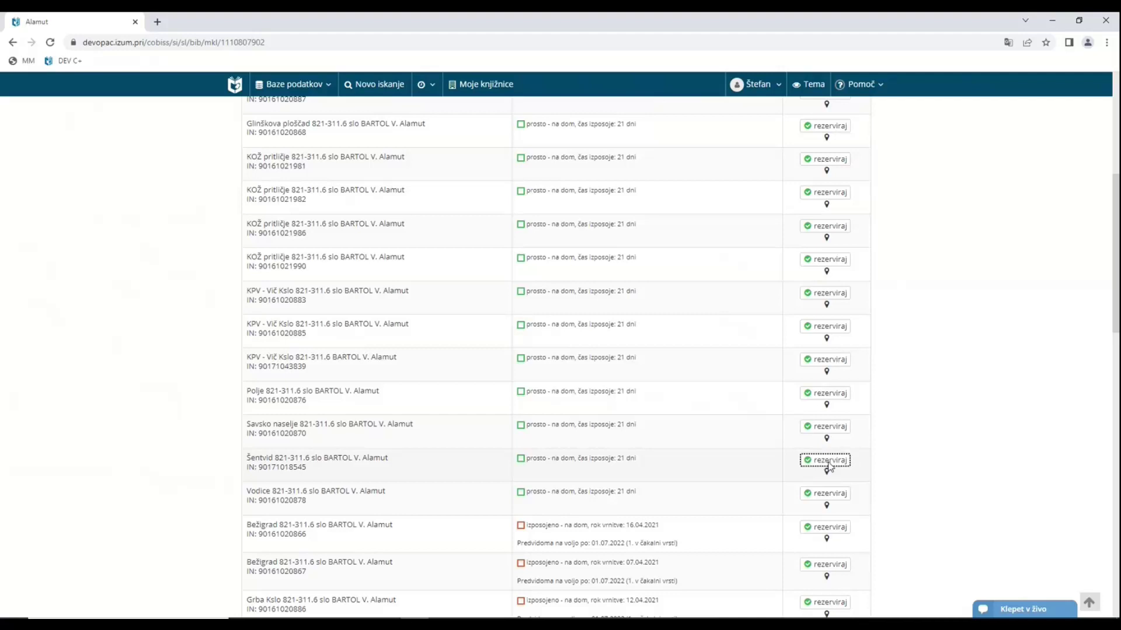
left_click(404, 150)
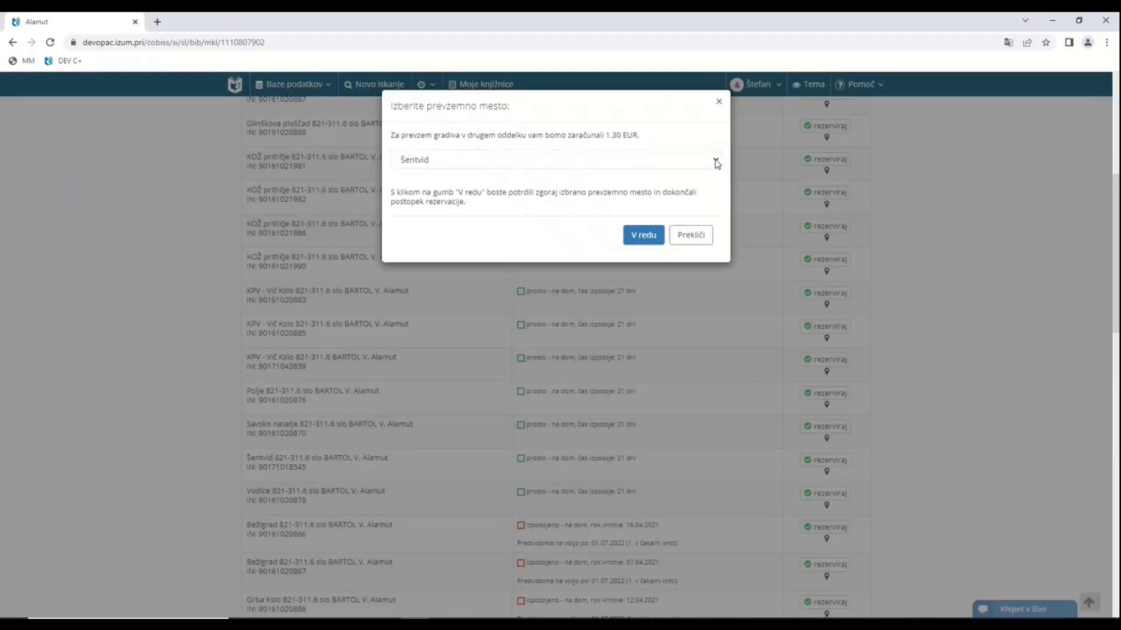
left_click(716, 161)
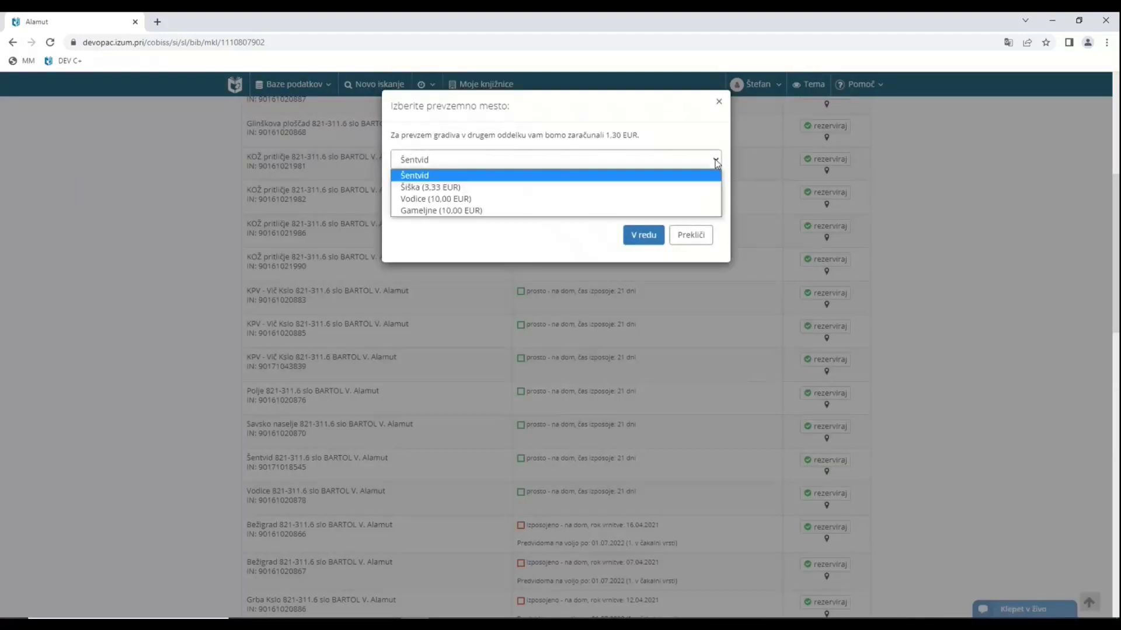
left_click(407, 188)
left_click(633, 235)
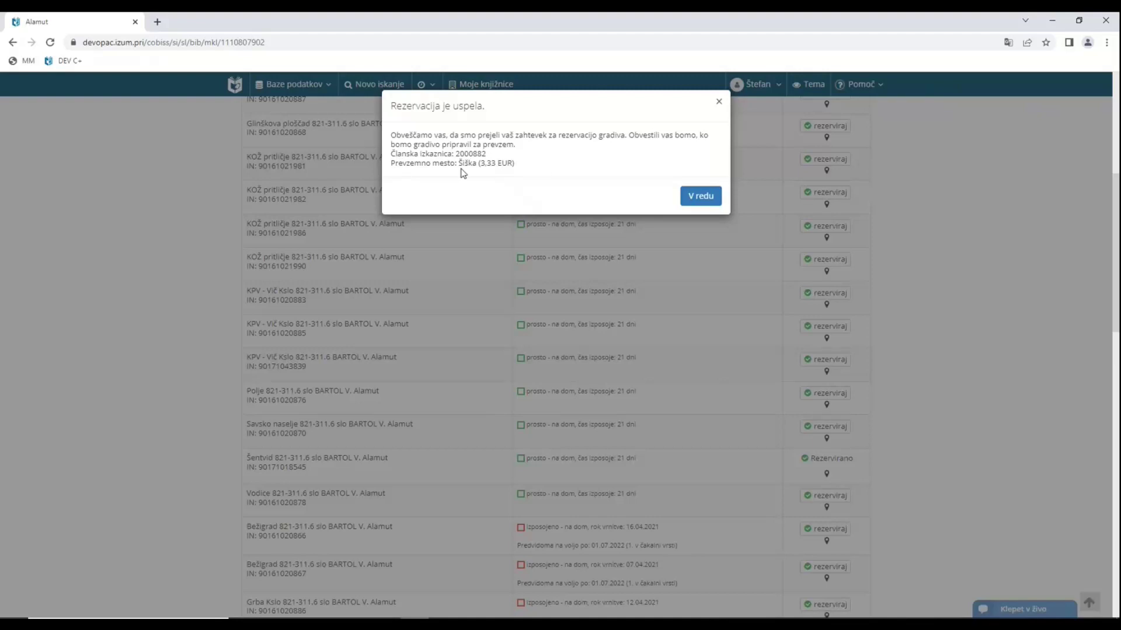
left_click(703, 197)
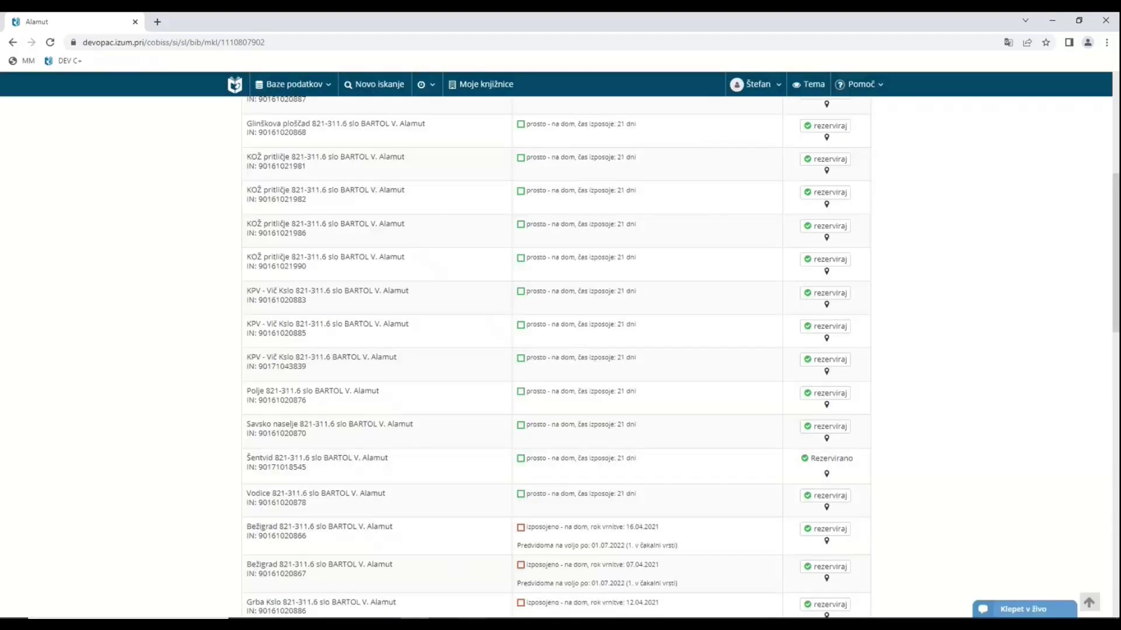
- Switch to COBISS3, open the reserving member's home library material and change the lending department to 21 Šentvid
key("alt+Tab")
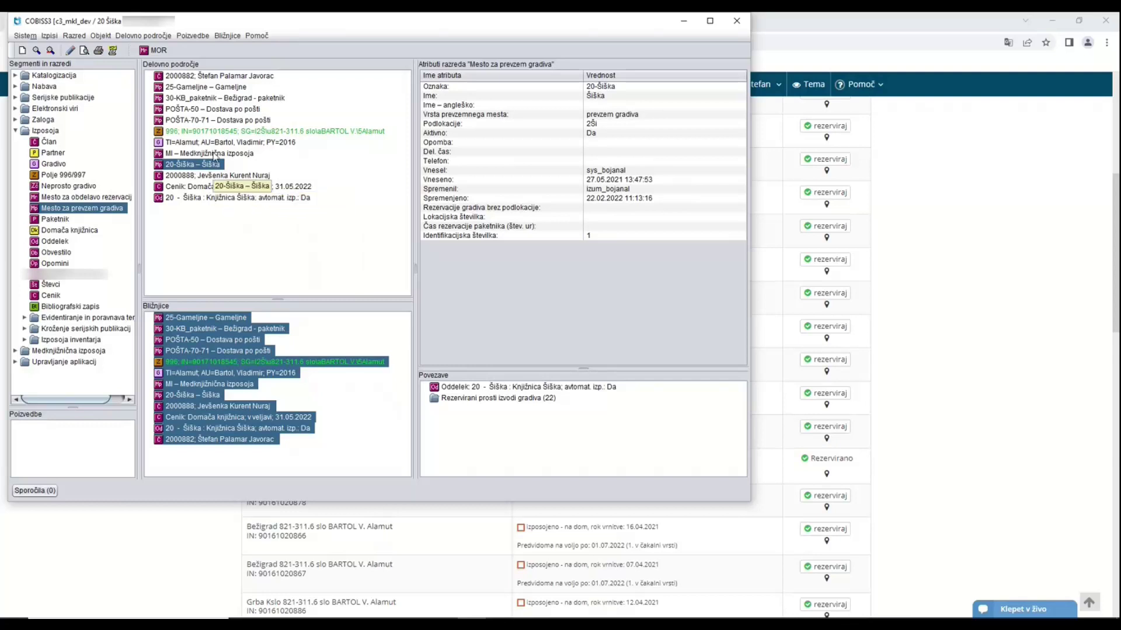
left_click(214, 76)
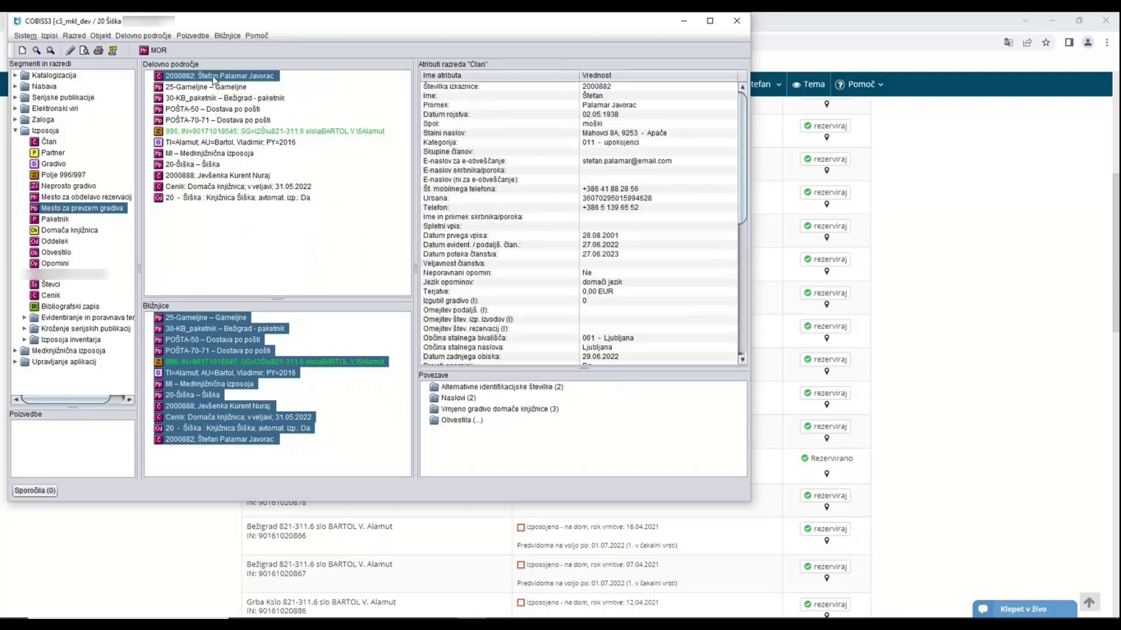
double_click(215, 76)
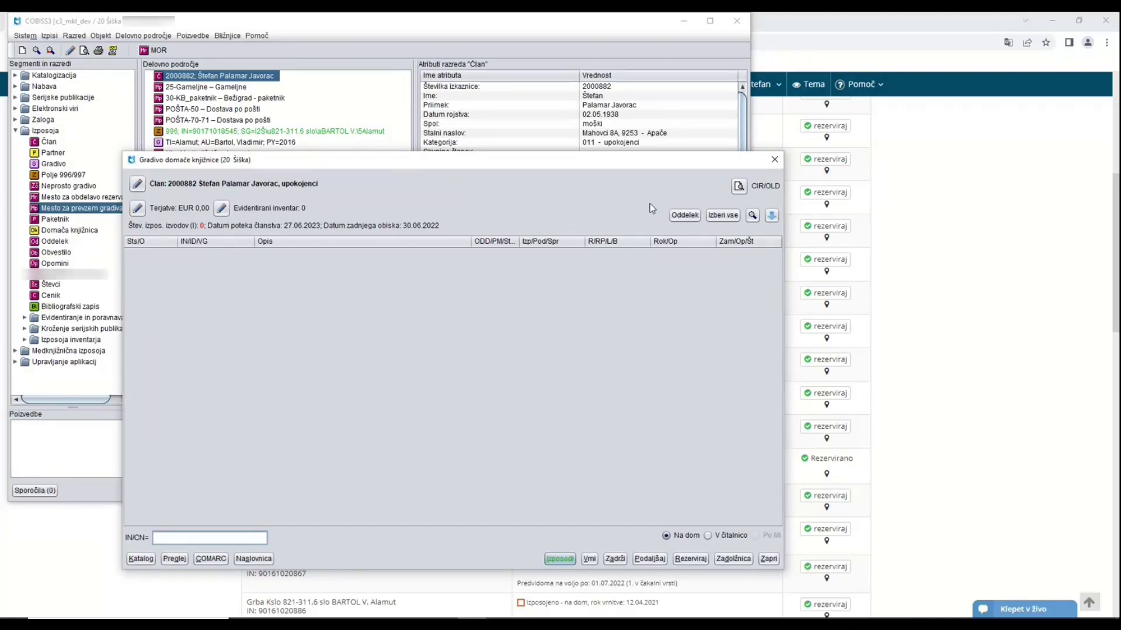
left_click(685, 215)
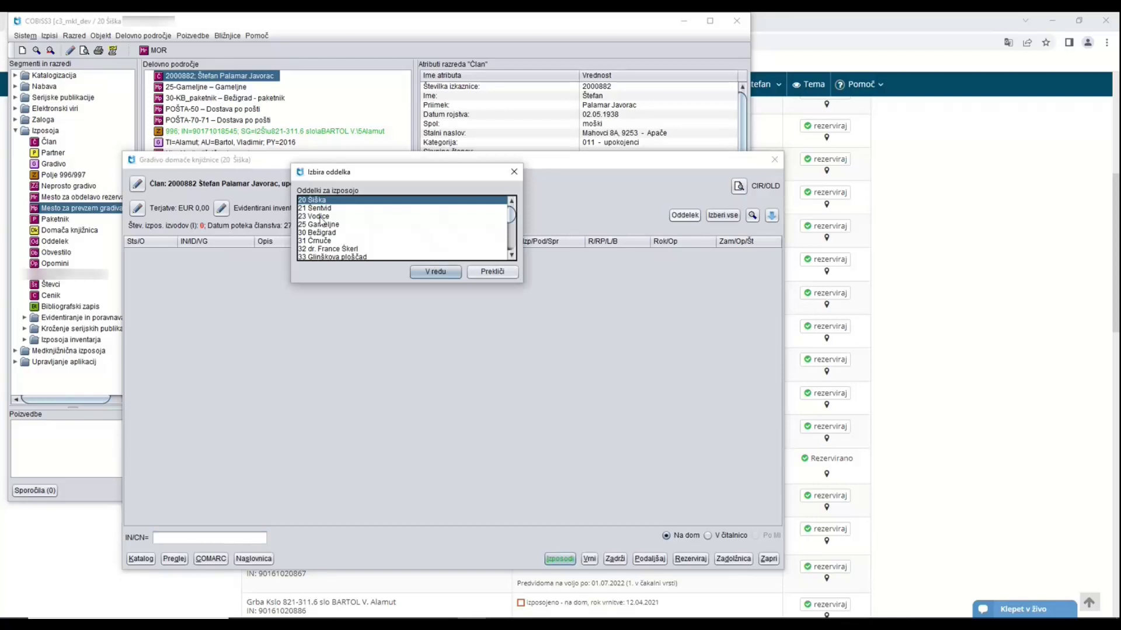
left_click(321, 208)
left_click(435, 271)
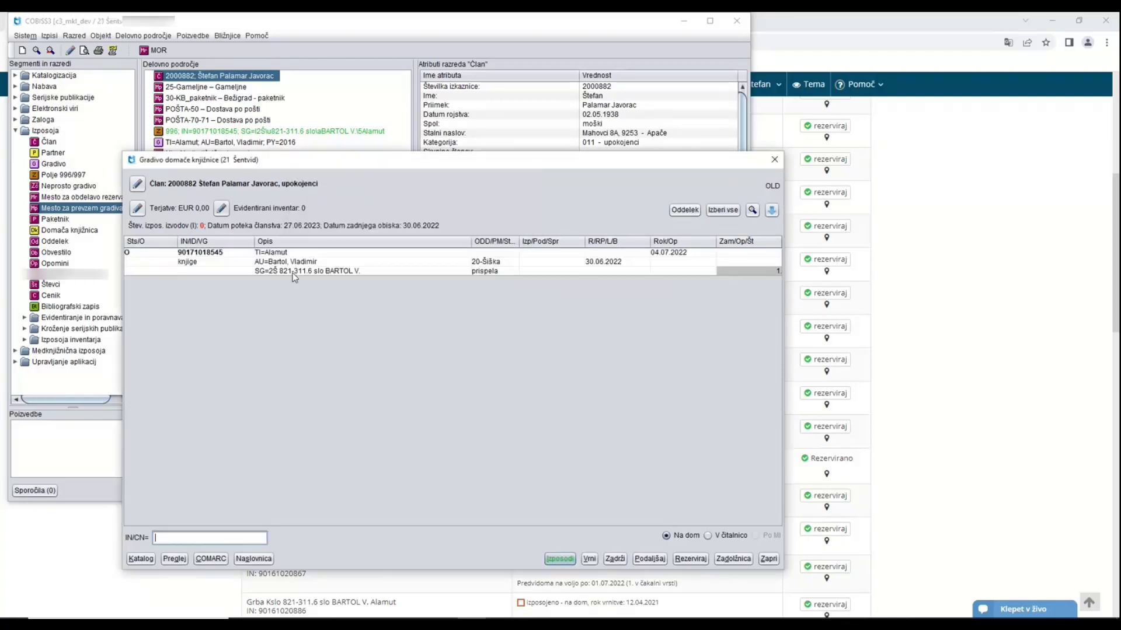
- Choose *20-Šiška as pickup location for the member's reserved Alamut copy, then close the home library material window
left_click(132, 247)
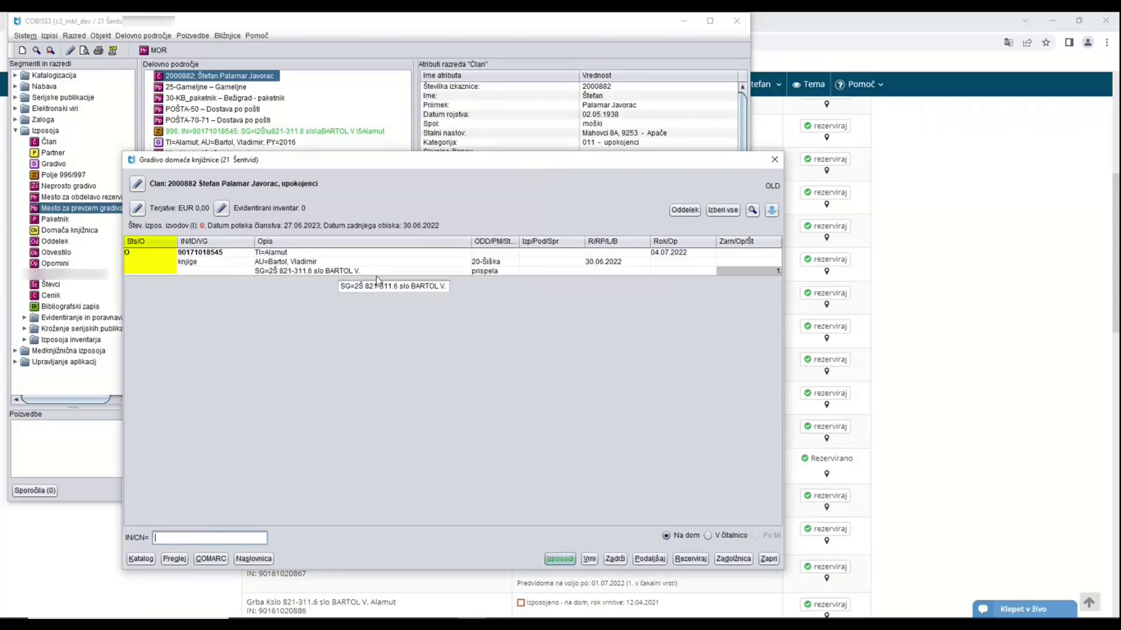
left_click(484, 274)
left_click(484, 275)
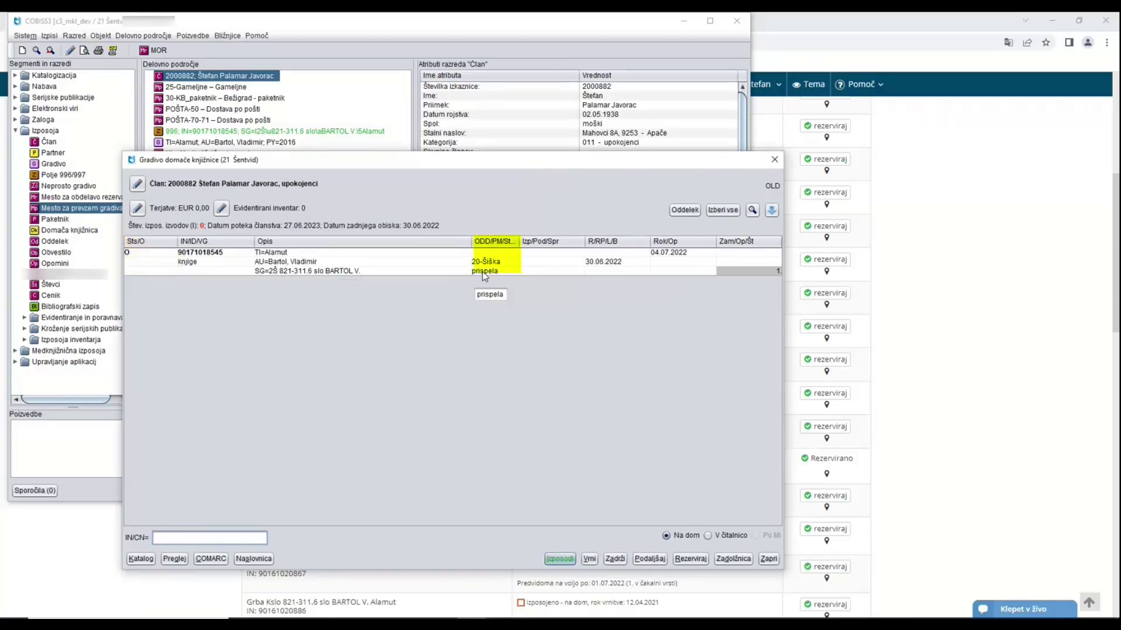
left_click(516, 264)
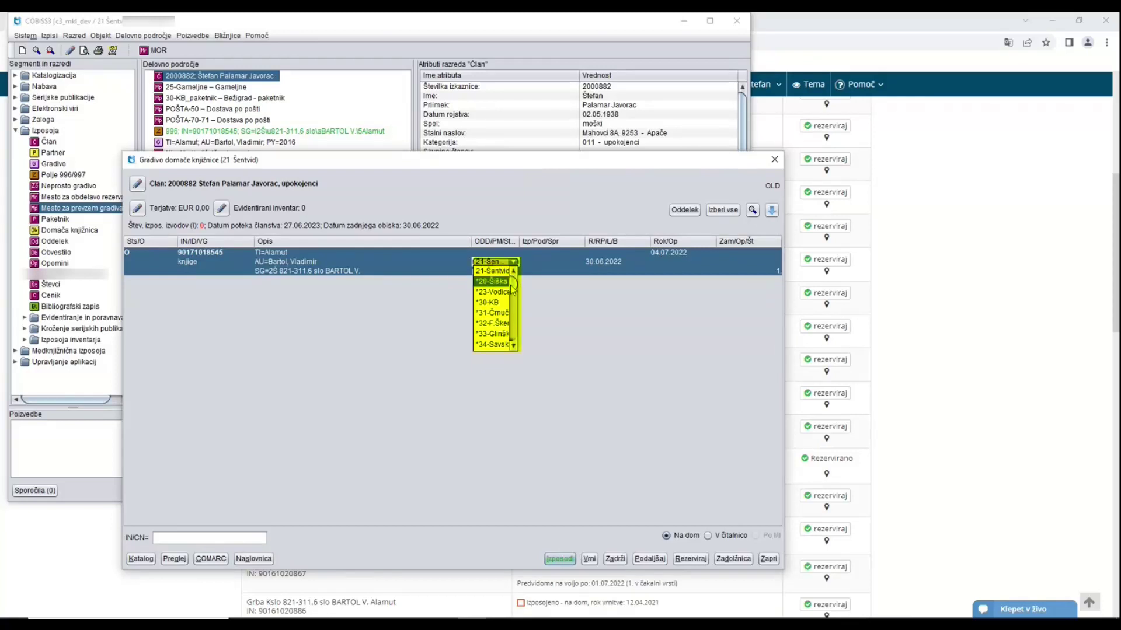
mouse_move(511, 286)
left_mouse_down()
mouse_move(512, 307)
mouse_move(512, 286)
left_mouse_up()
left_click(482, 283)
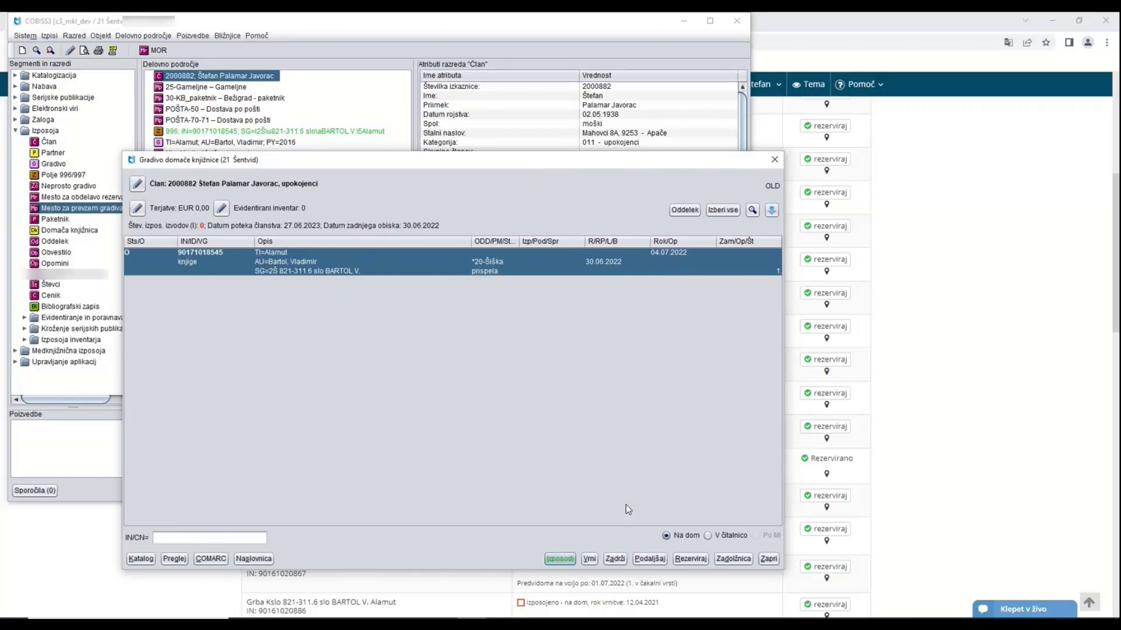
left_click(768, 560)
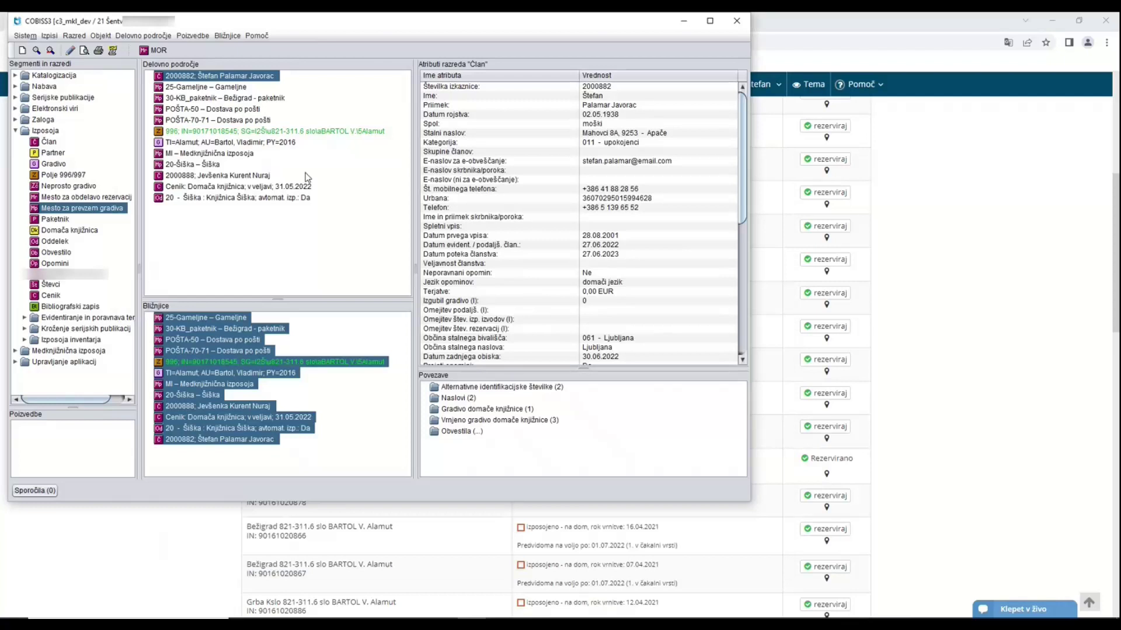
- Open the list of reservations and cancellations for the reservation processing location and display prispele rezervacije
left_click(63, 199)
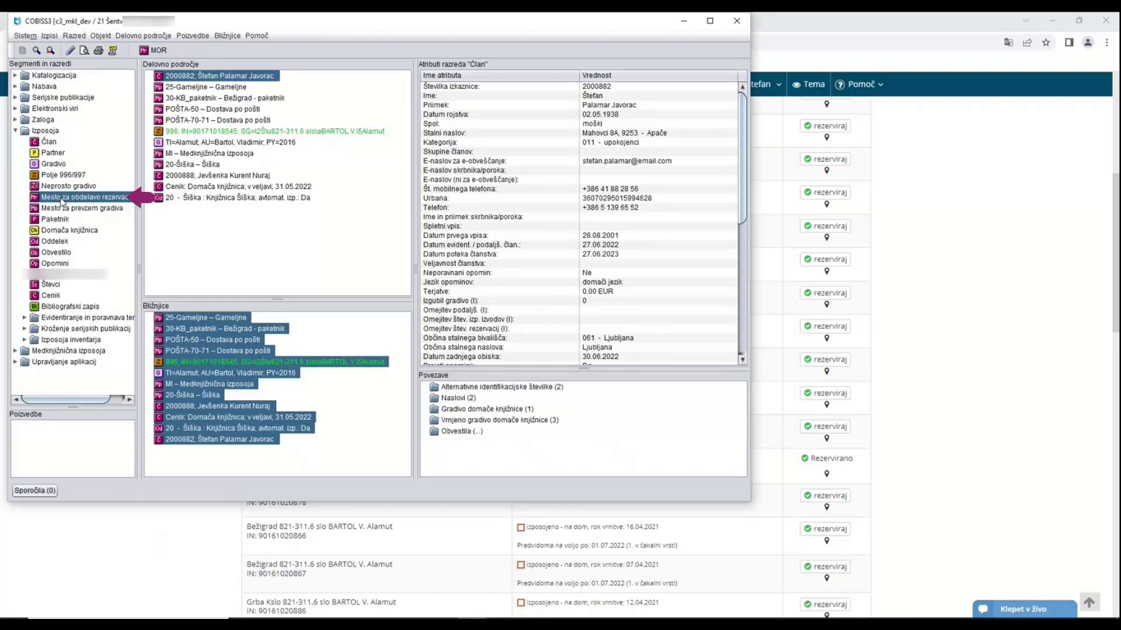
right_click(63, 200)
left_click(86, 281)
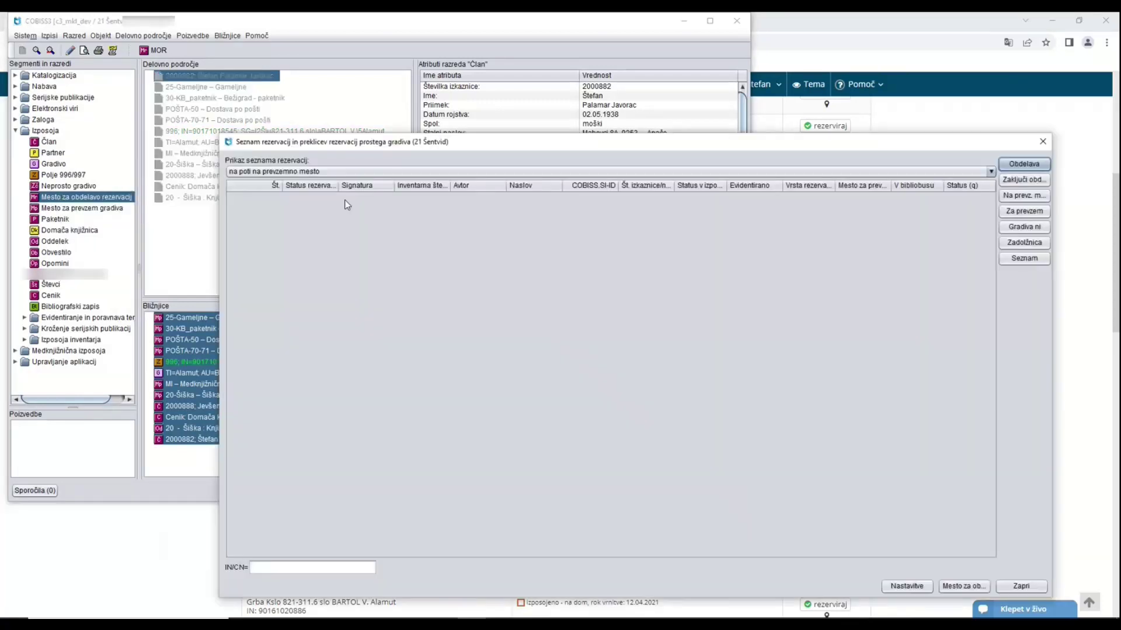
left_click(339, 173)
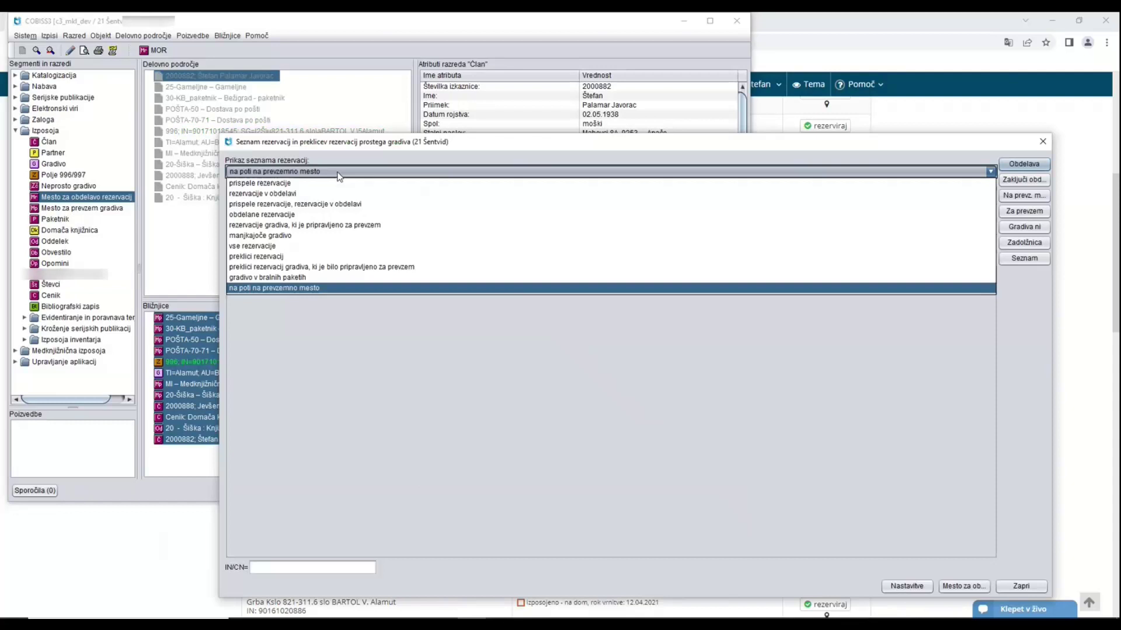
left_click(315, 184)
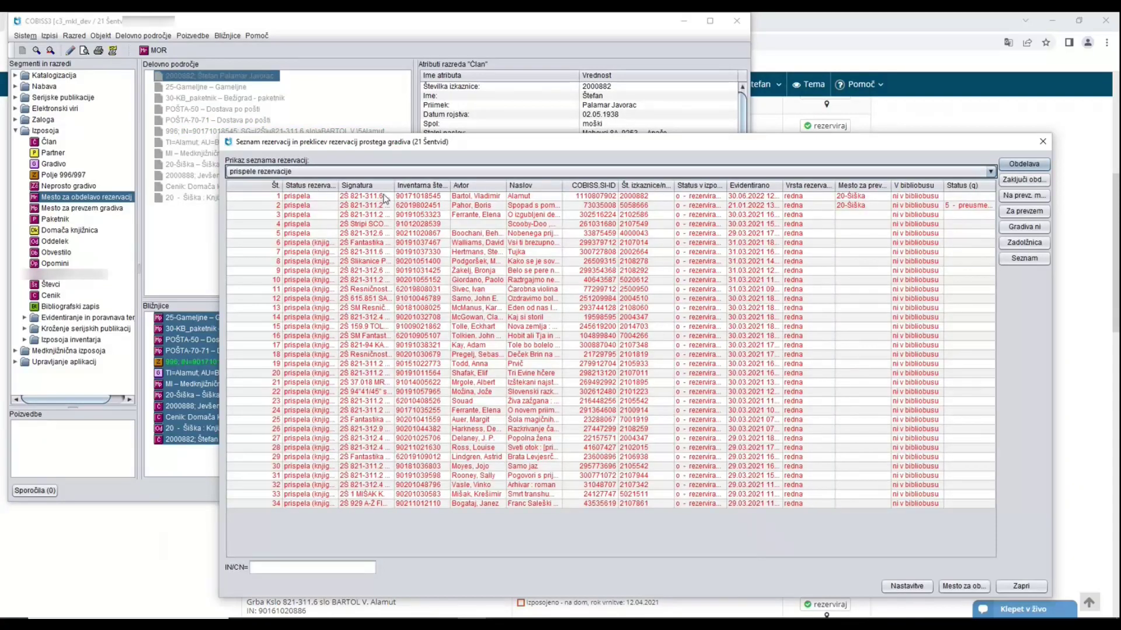
- Put the arrived Alamut reservation into processing and close the printout preview without sending it
left_click(643, 197)
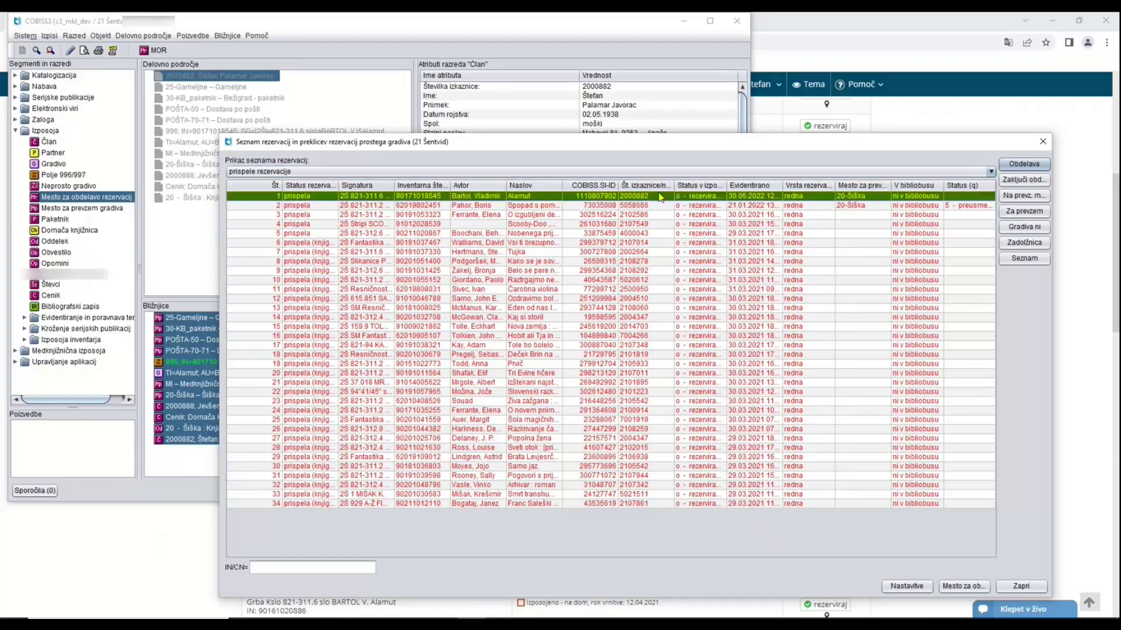
left_click(660, 198)
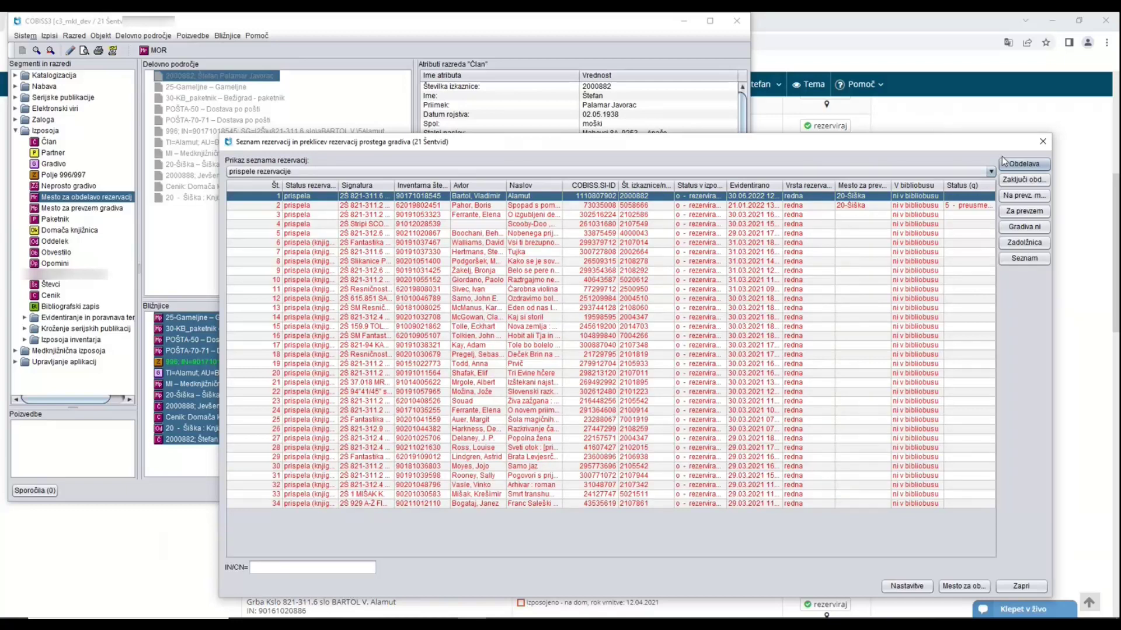
left_click(1021, 168)
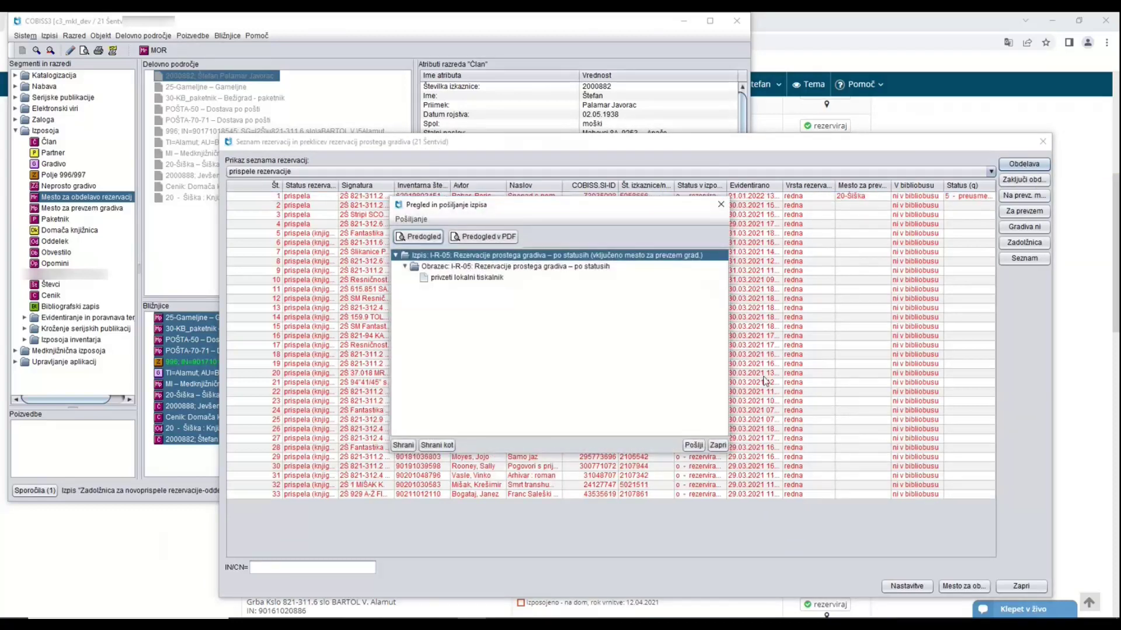
left_click(719, 447)
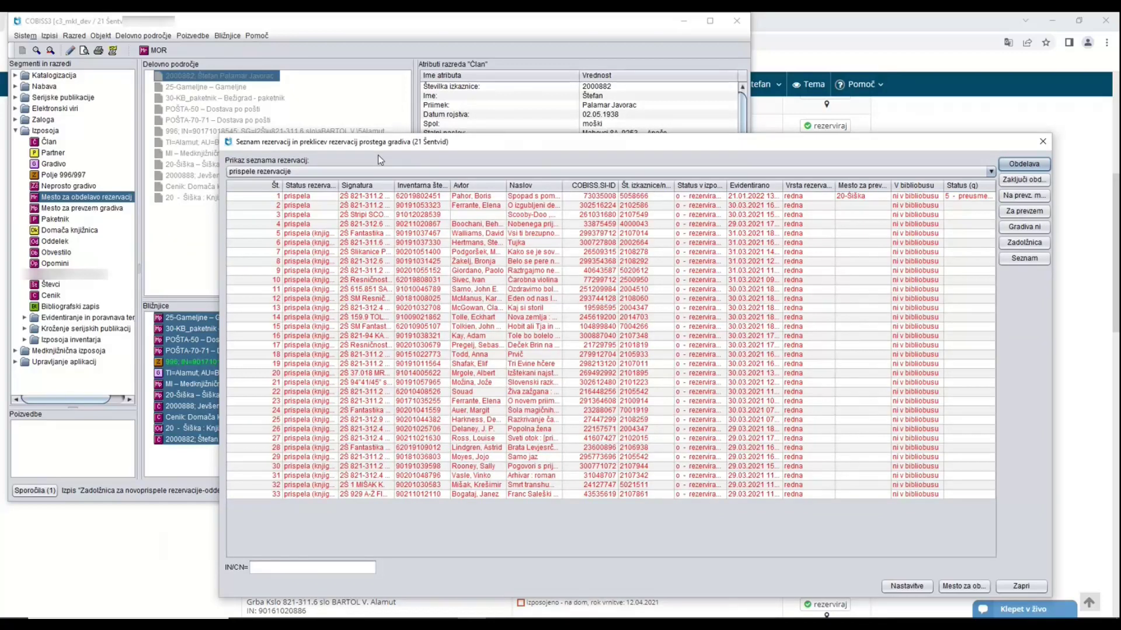
left_click(347, 171)
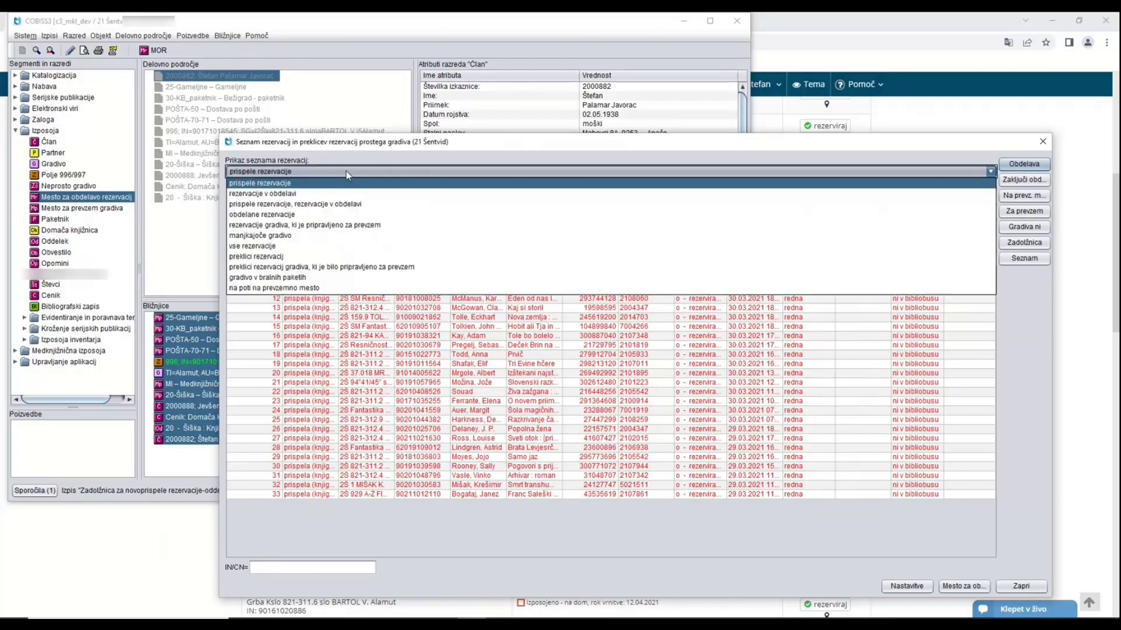
left_click(293, 194)
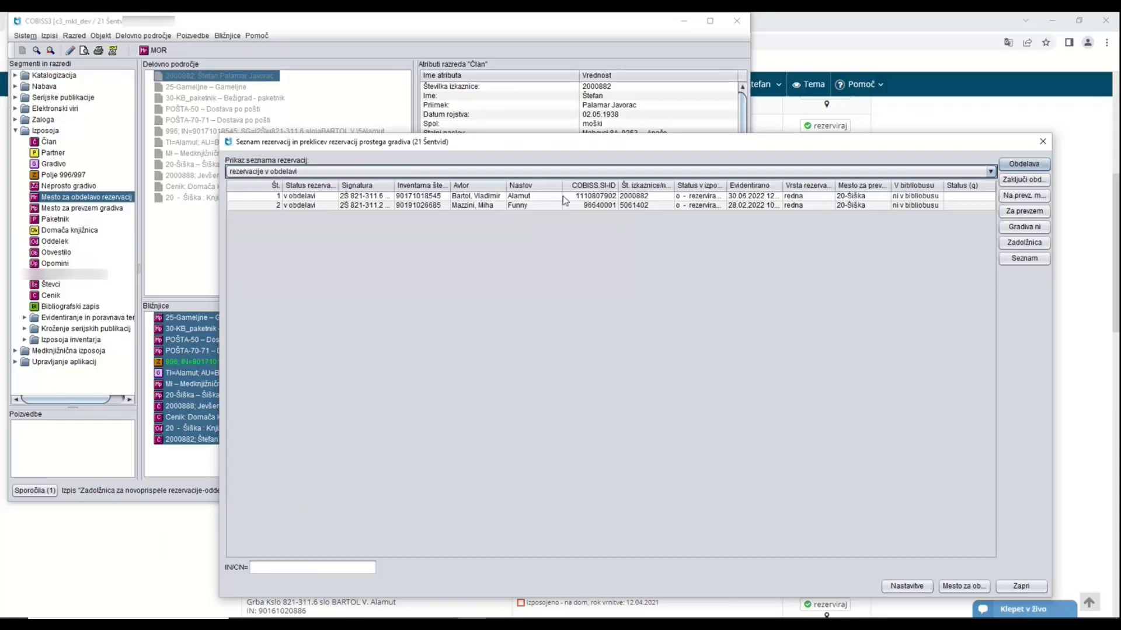
left_click(1027, 182)
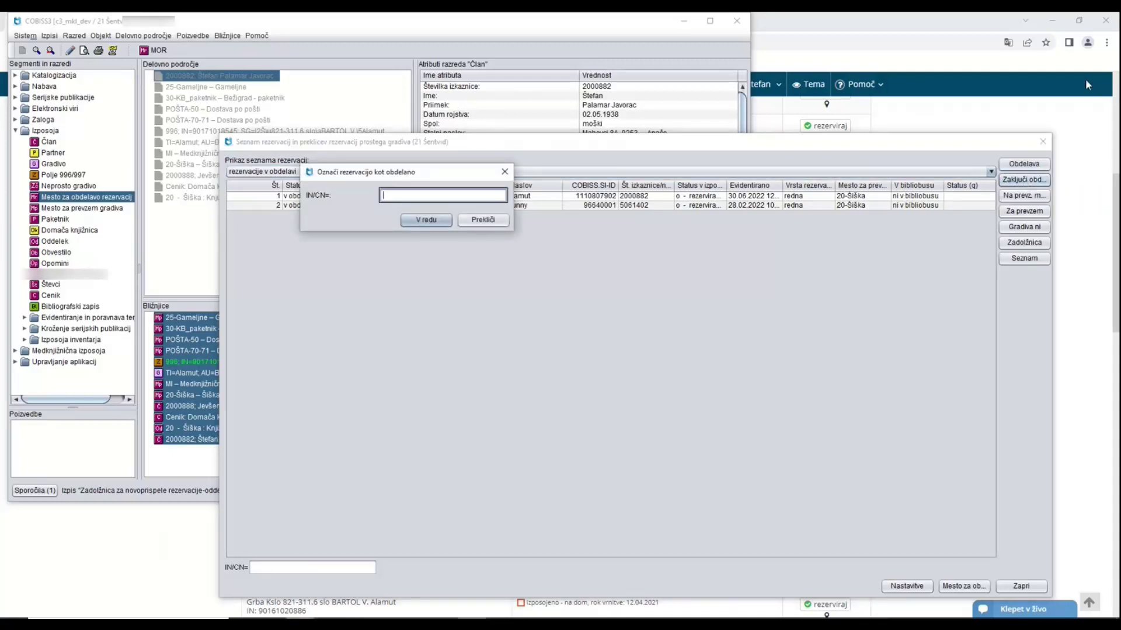
type("90171018545")
key("Return")
left_click(593, 172)
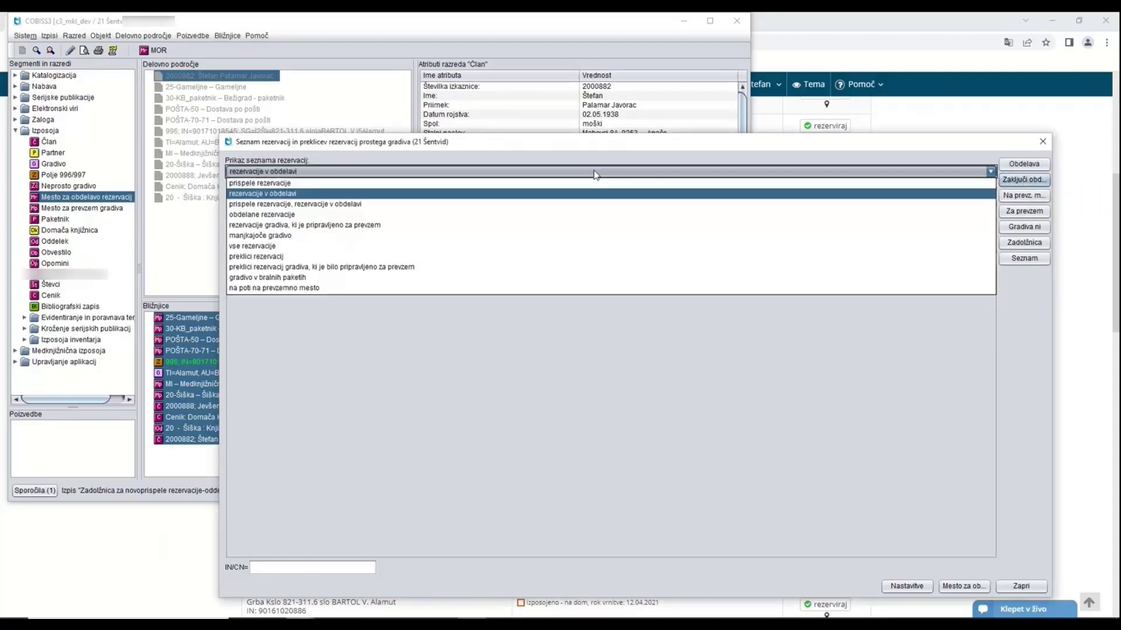
left_click(265, 215)
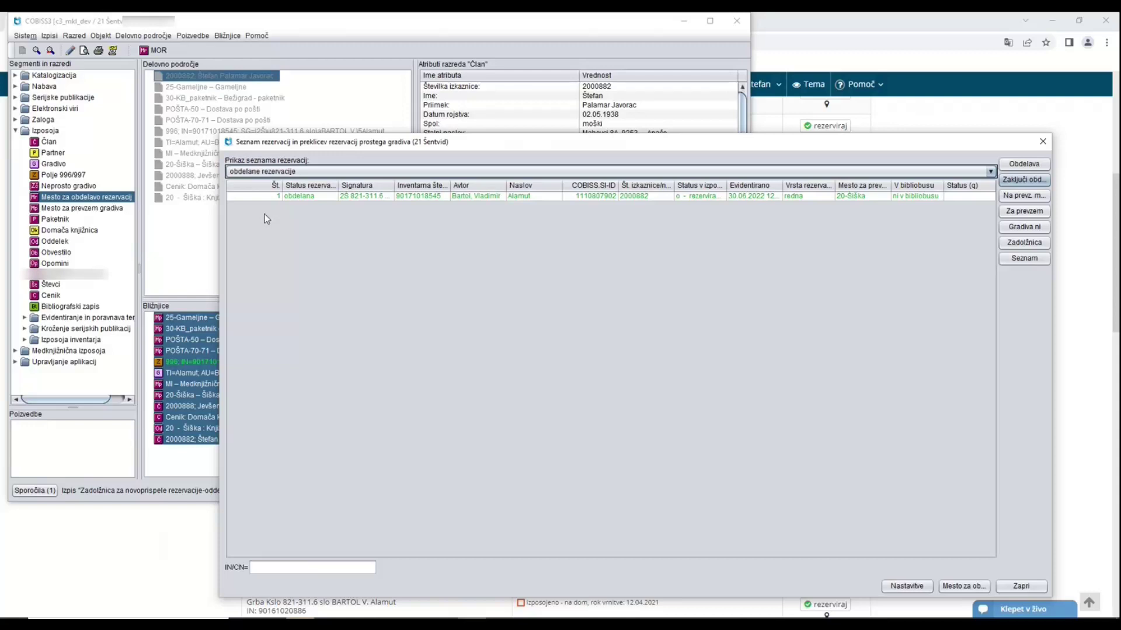
left_click(1024, 196)
type("9")
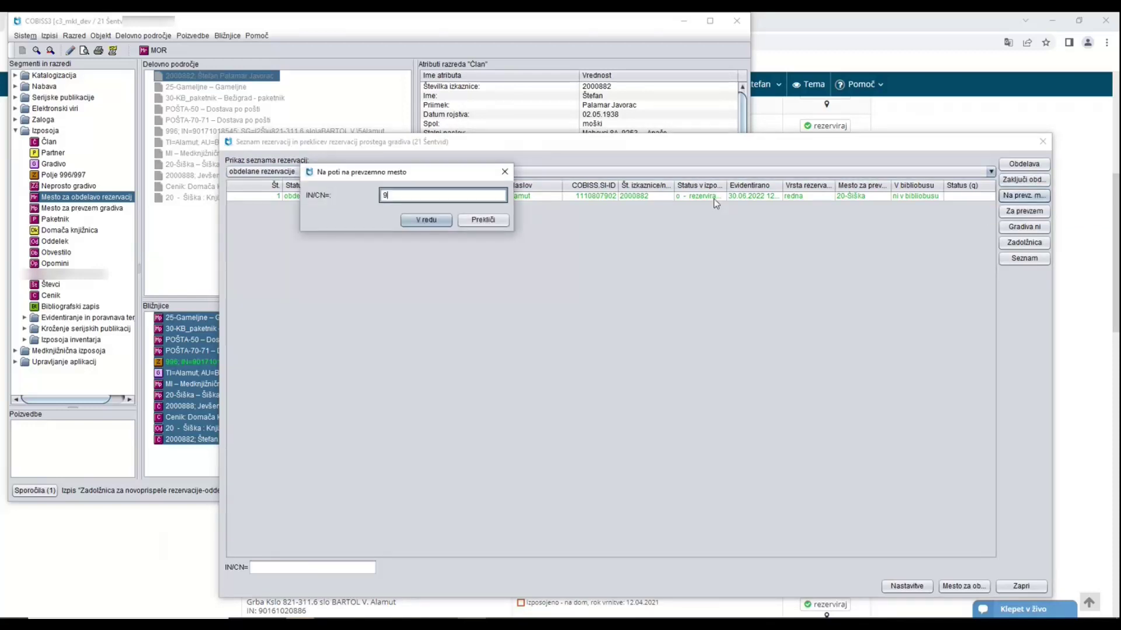
type("0171018545")
key("Return")
- View the reservations with the status na poti na prevzemno mesto, then close the reservation list
left_click(534, 174)
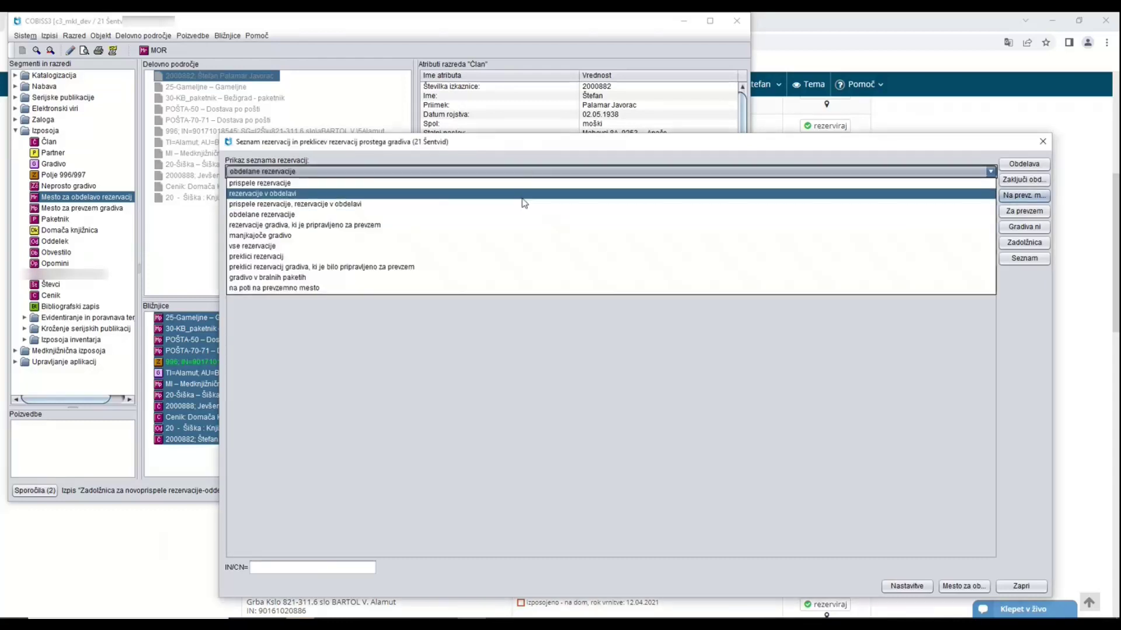
left_click(260, 288)
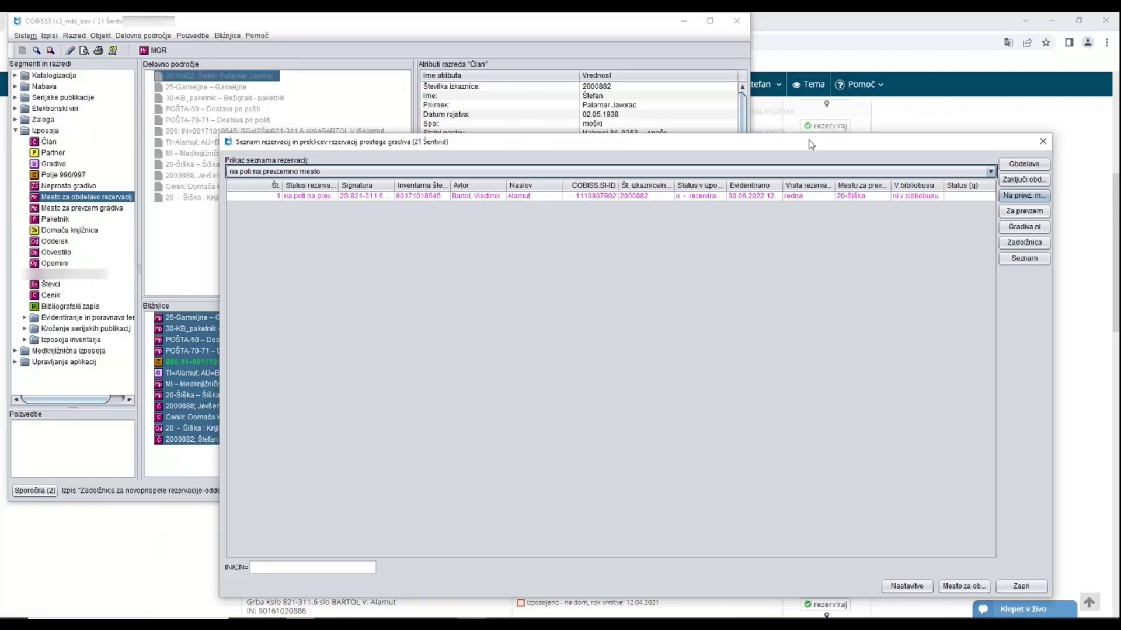
left_click(1042, 142)
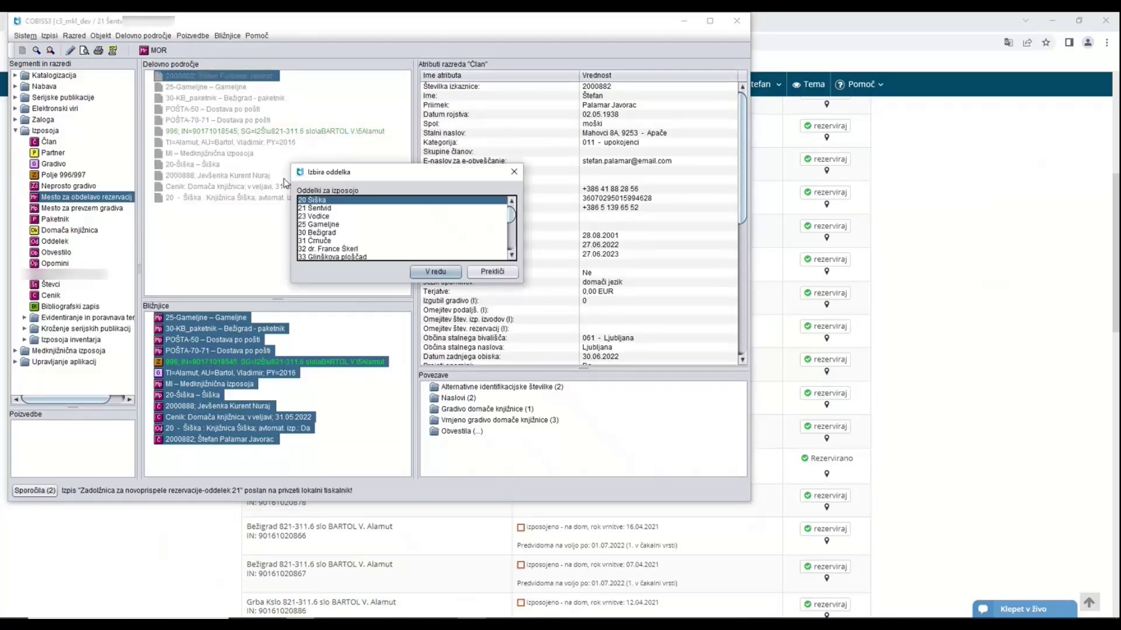
- Switch to department 20 Šiška and list its pickup-location reservations with the status na poti na prevzemno mesto
key("Return")
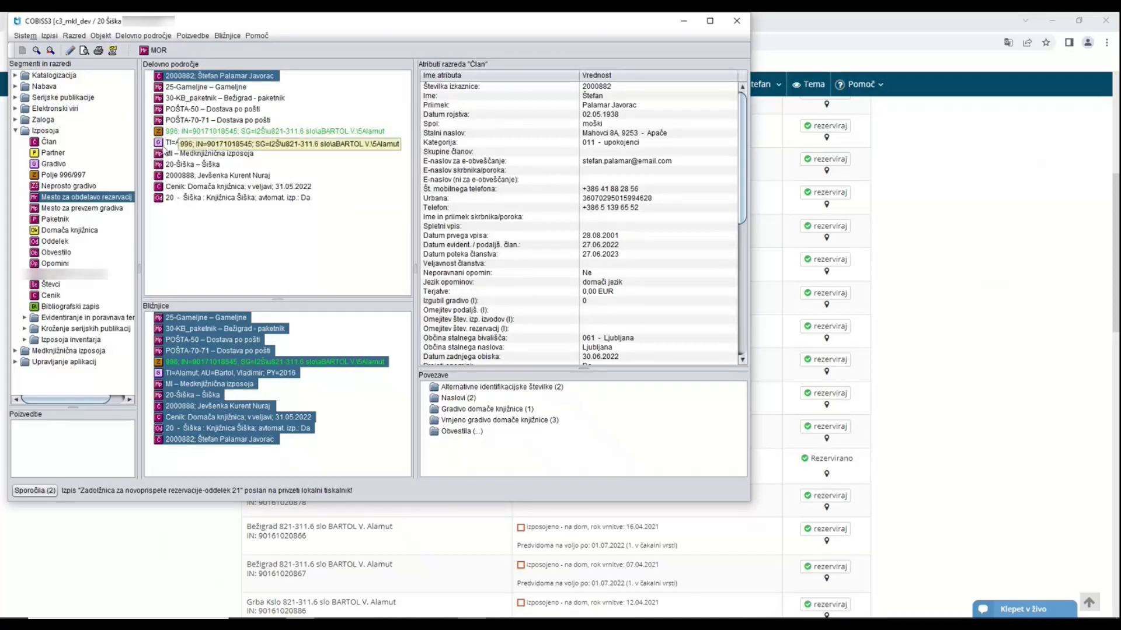
left_click(80, 209)
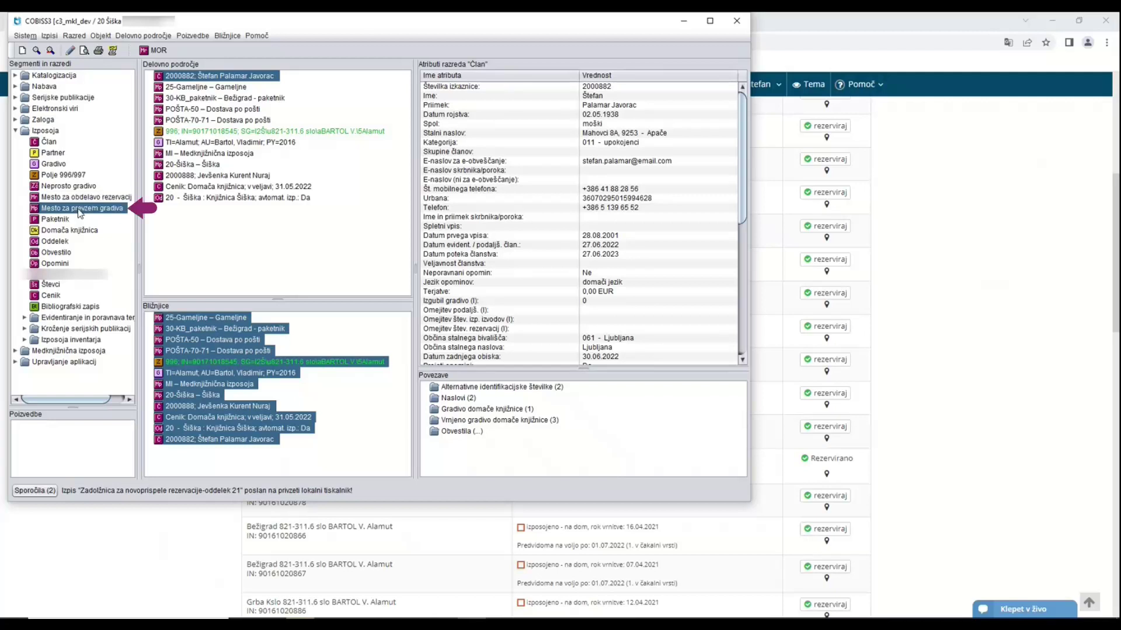
right_click(80, 212)
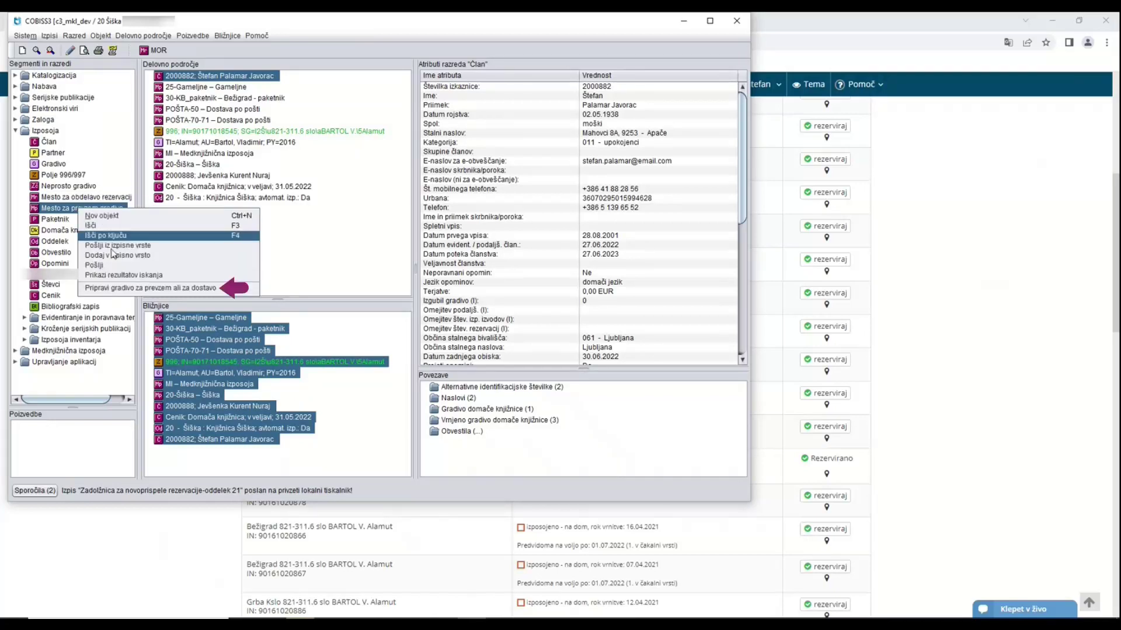
left_click(104, 289)
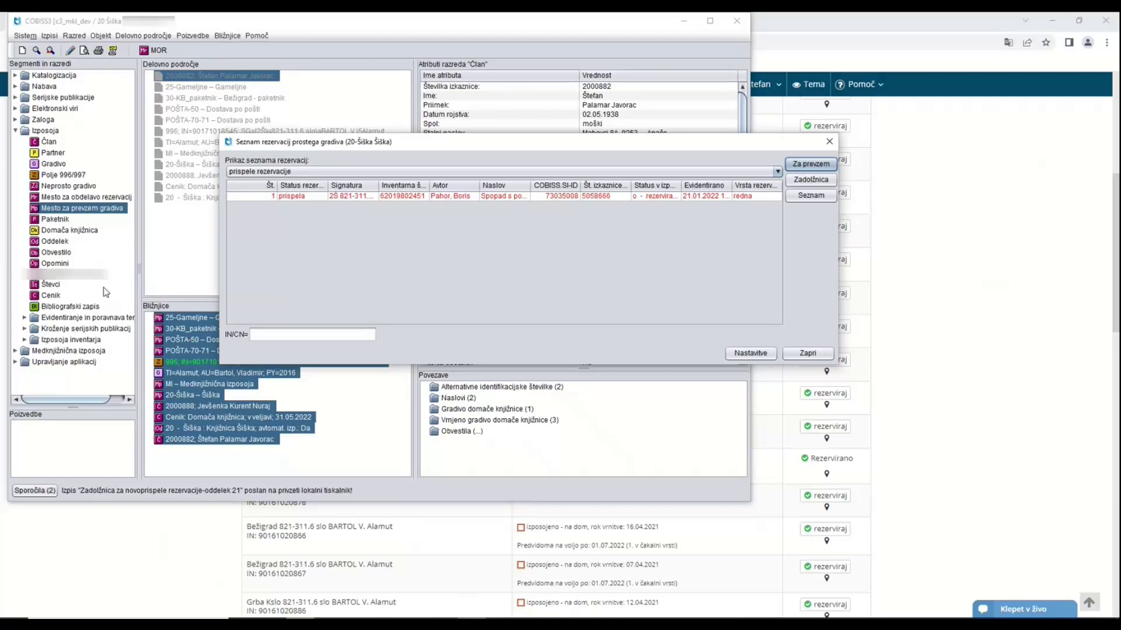
left_click(345, 173)
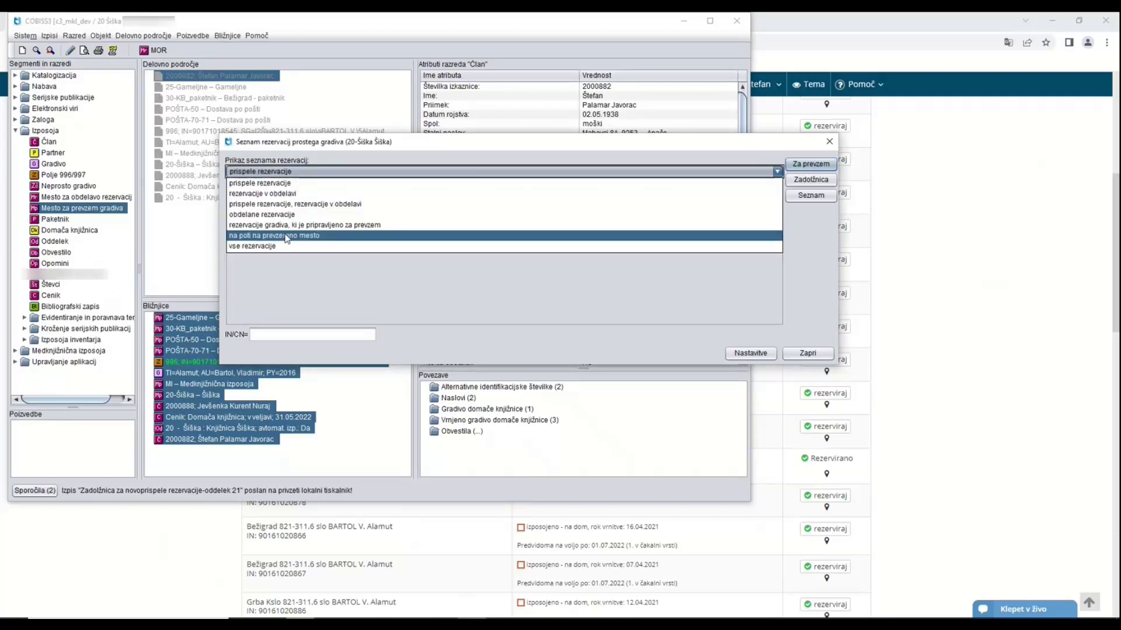
left_click(283, 238)
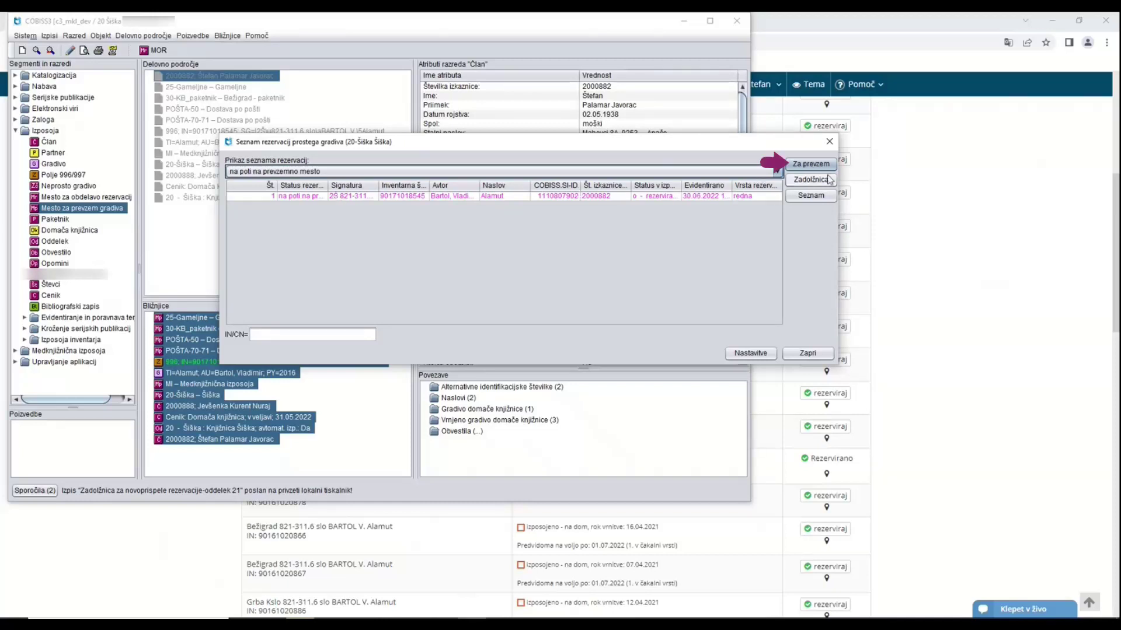
left_click(810, 166)
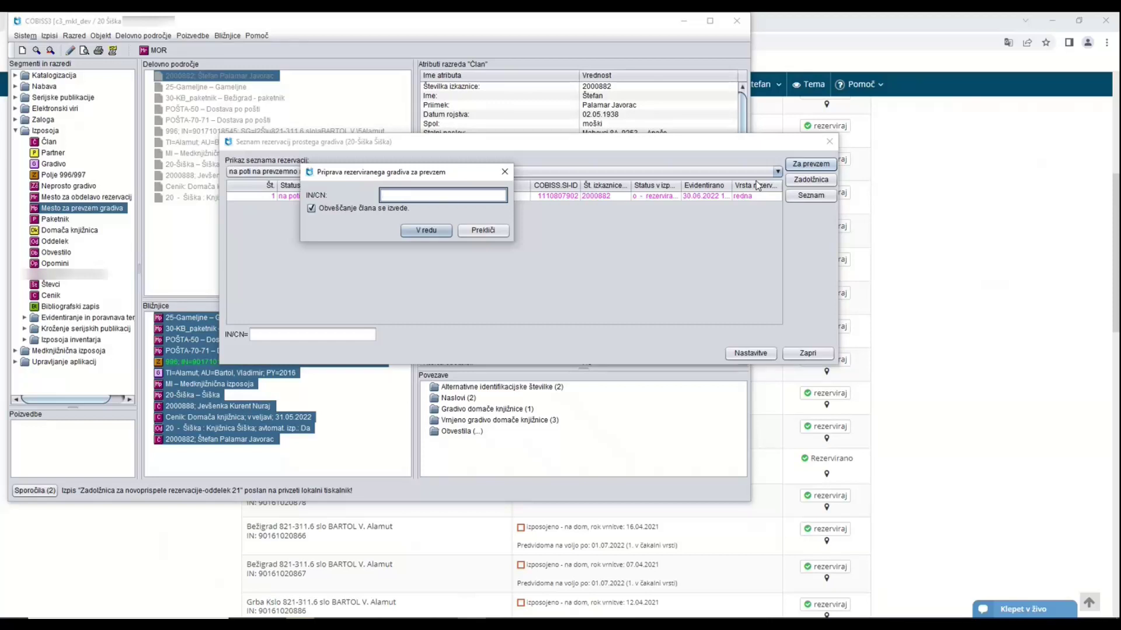
type("90171018545")
key("Return")
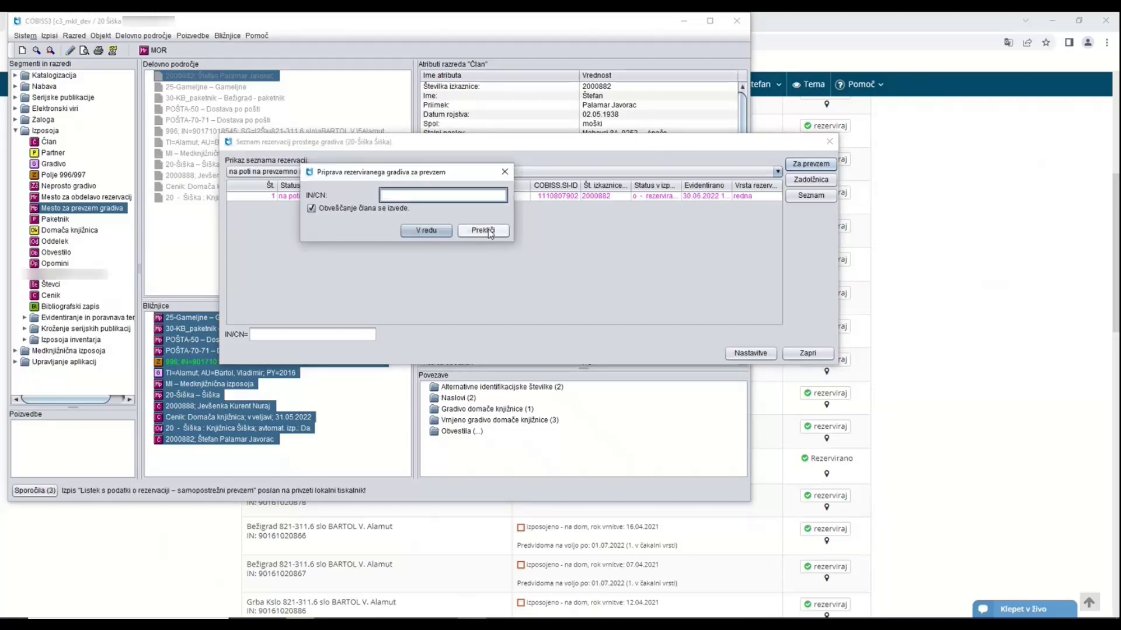
left_click(484, 231)
left_click(326, 172)
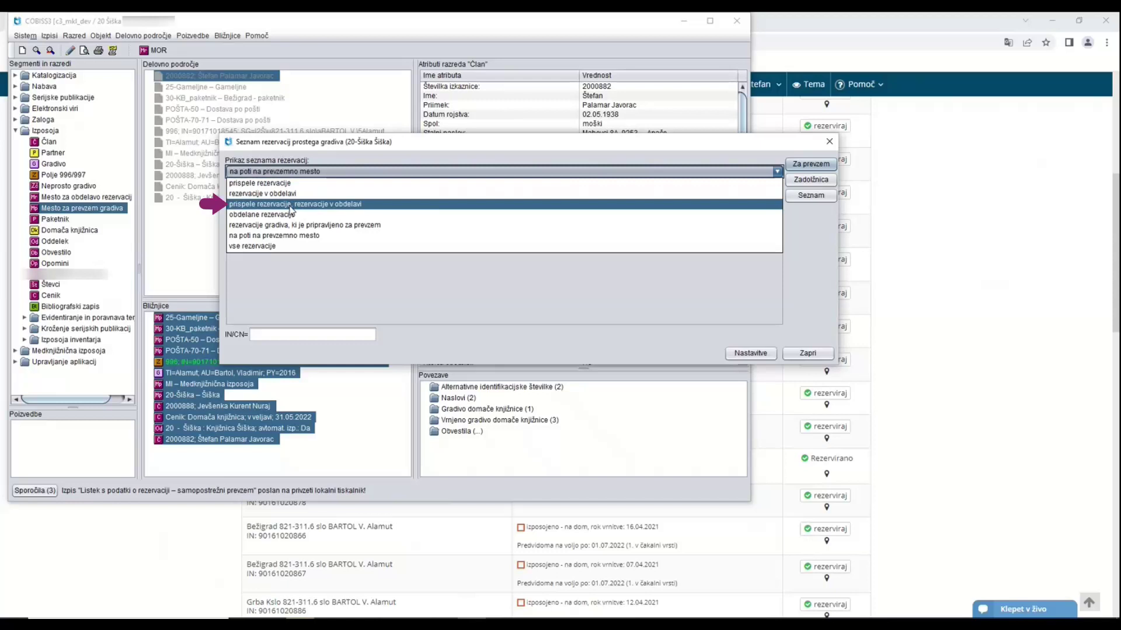
left_click(298, 225)
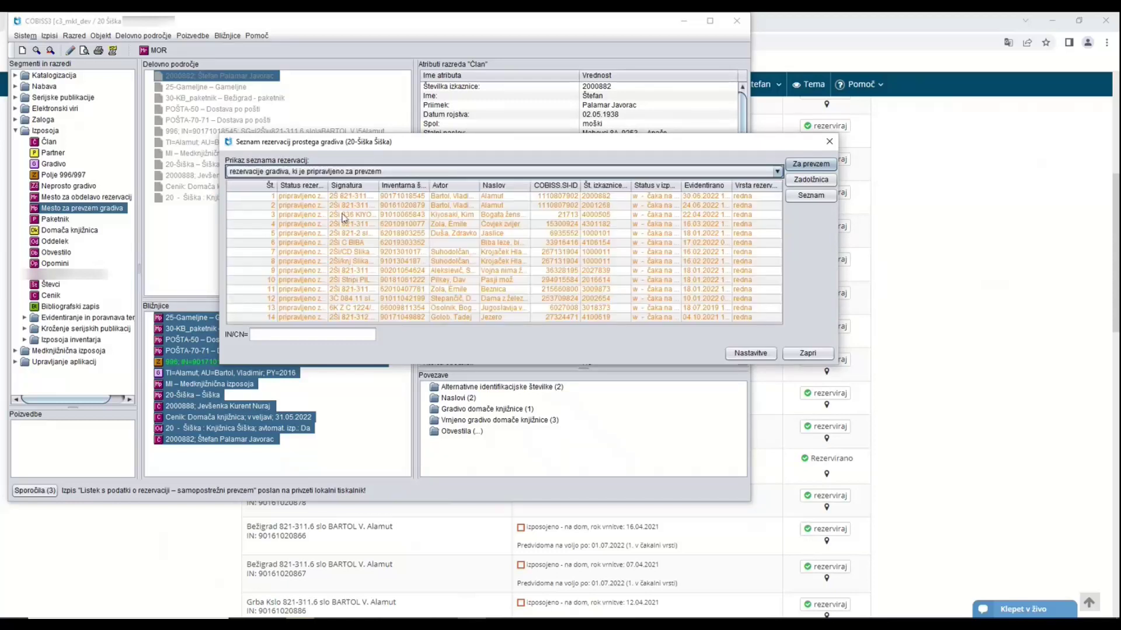
left_click(605, 195)
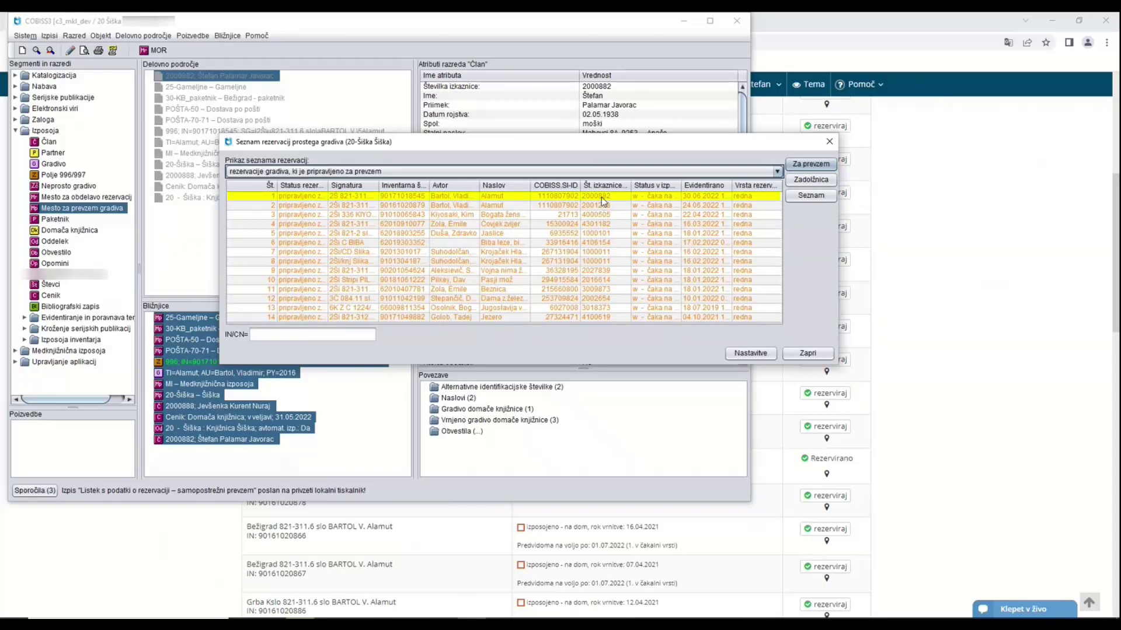
left_click(809, 353)
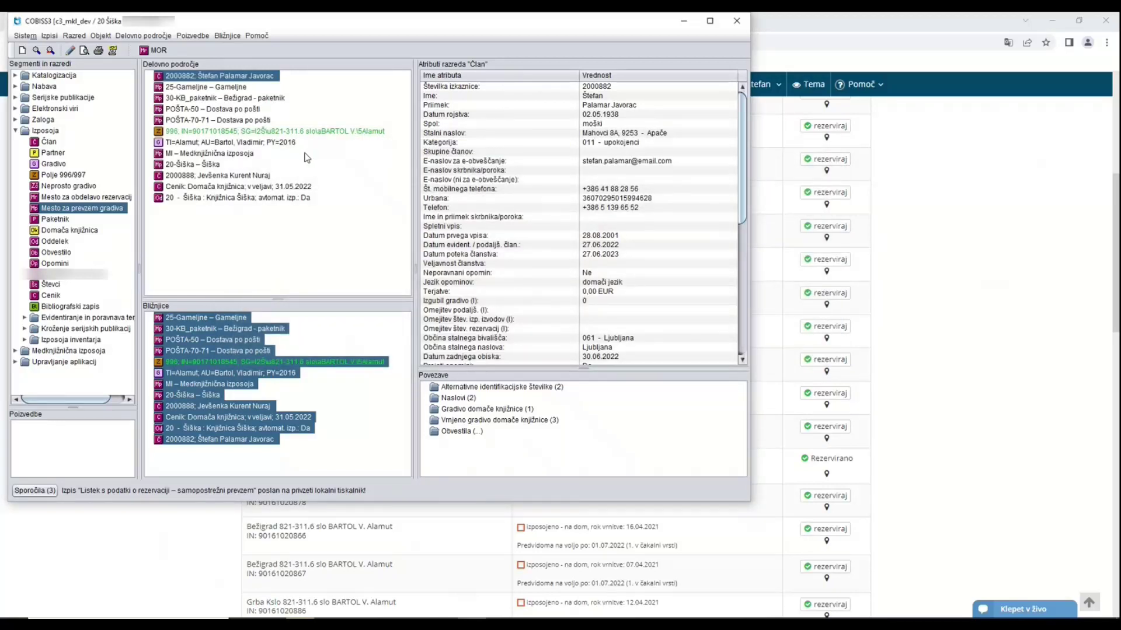
- Examine the Alamut reservation and its material status in the home library material of the upokojenci member, then close the record
double_click(240, 79)
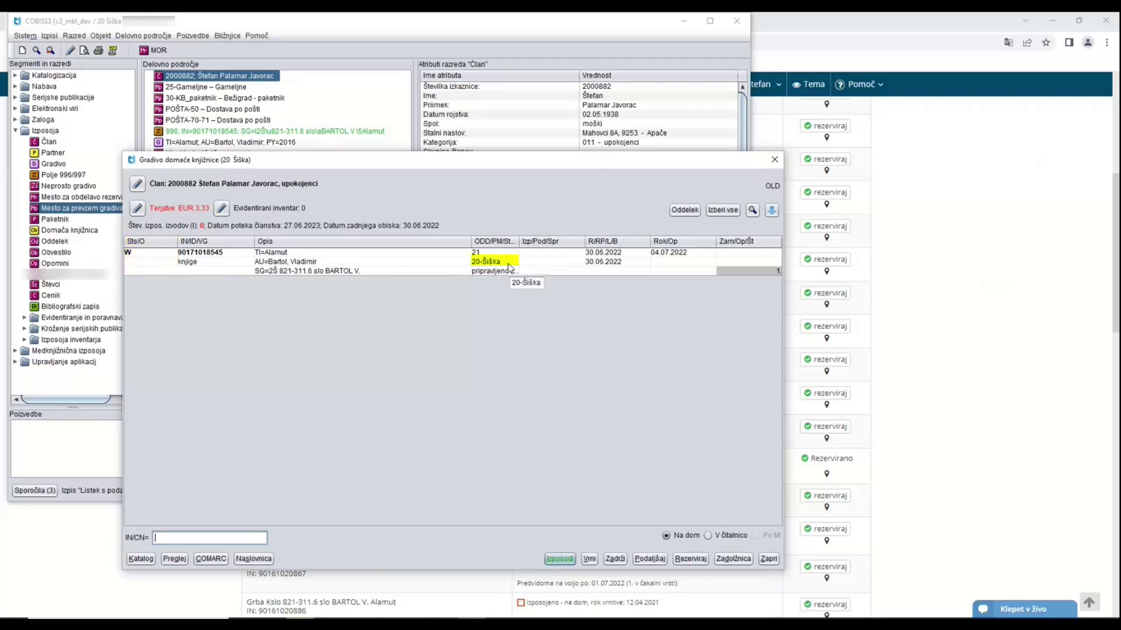
left_click(165, 266)
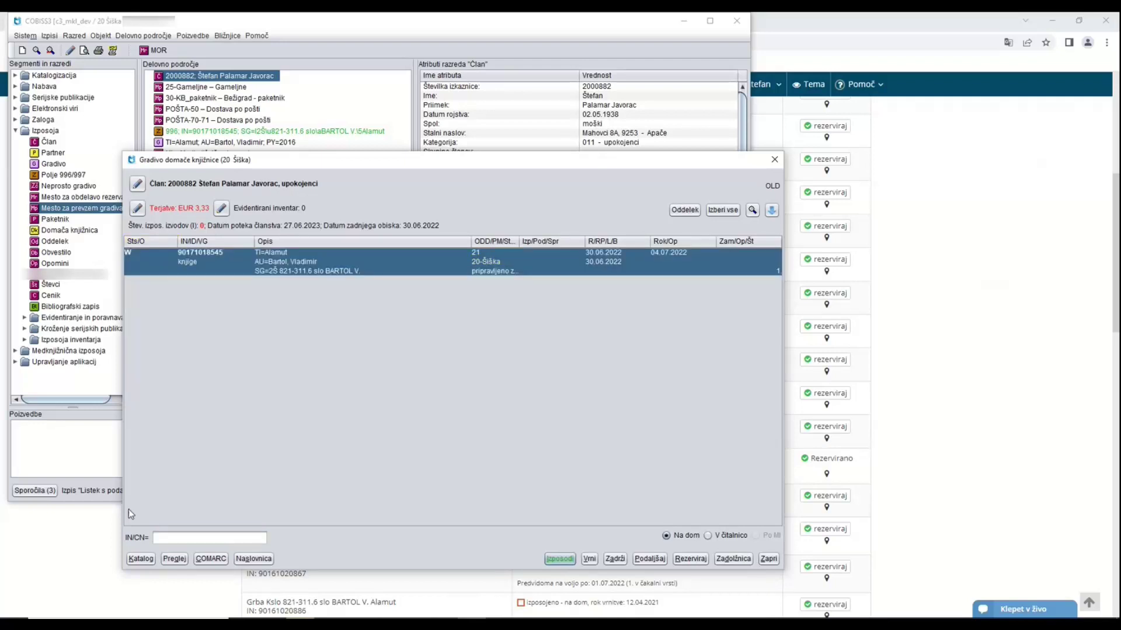
left_click(174, 559)
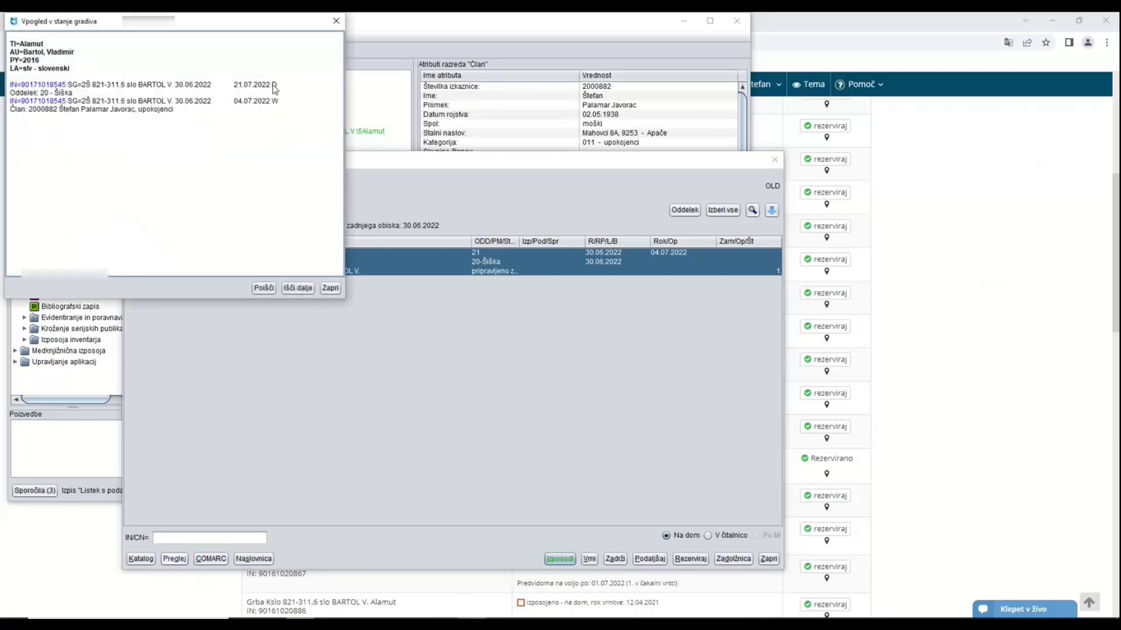
left_click(330, 289)
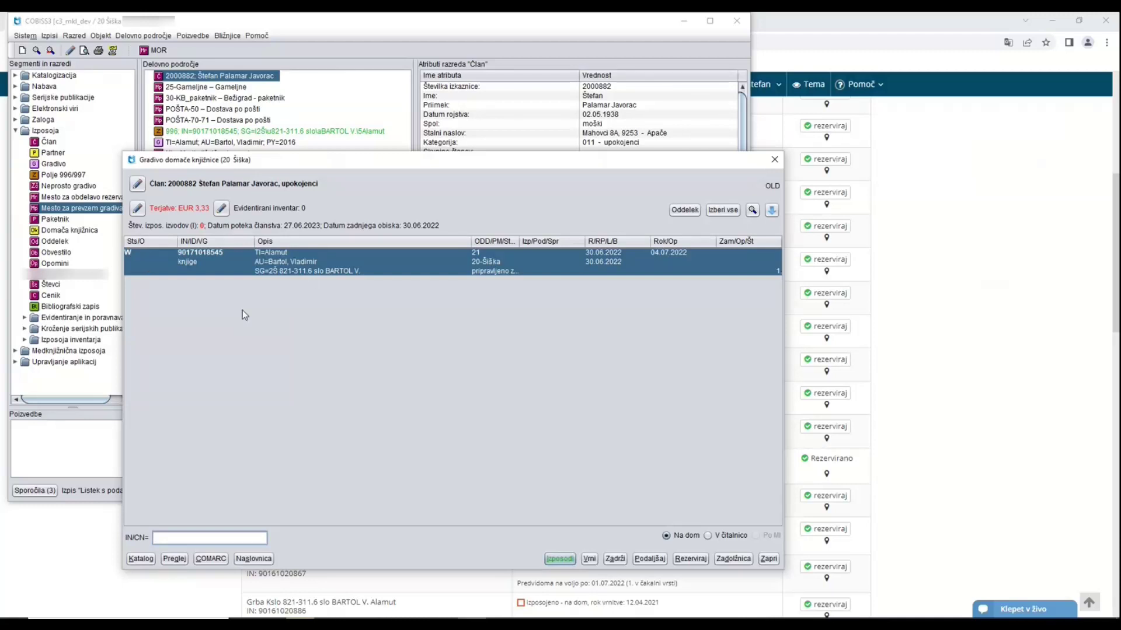
left_click(767, 559)
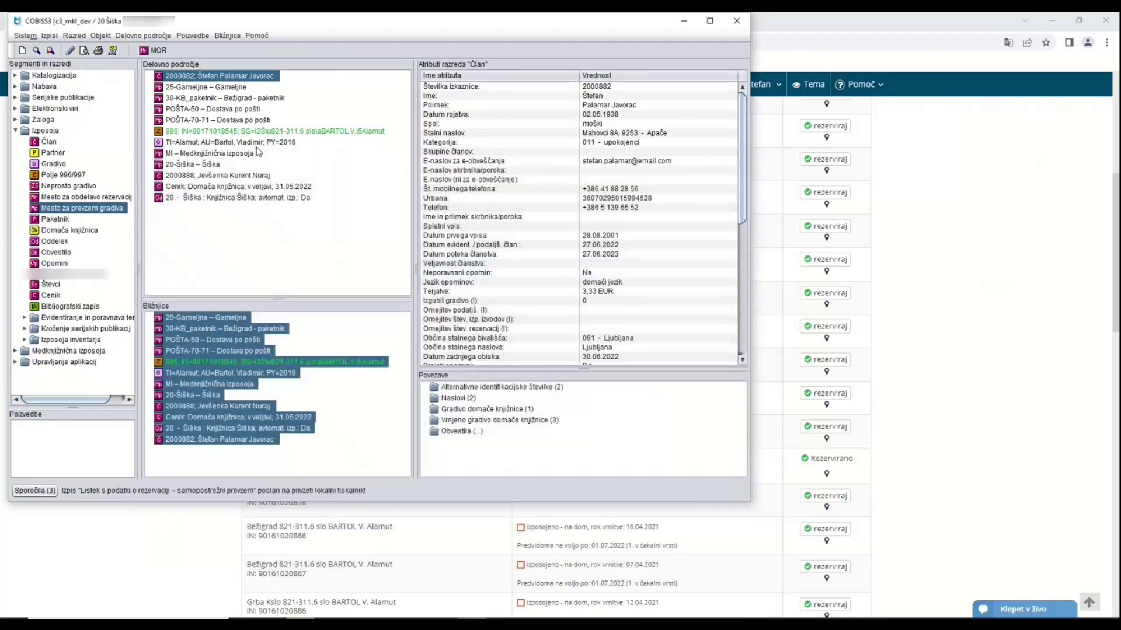
double_click(218, 176)
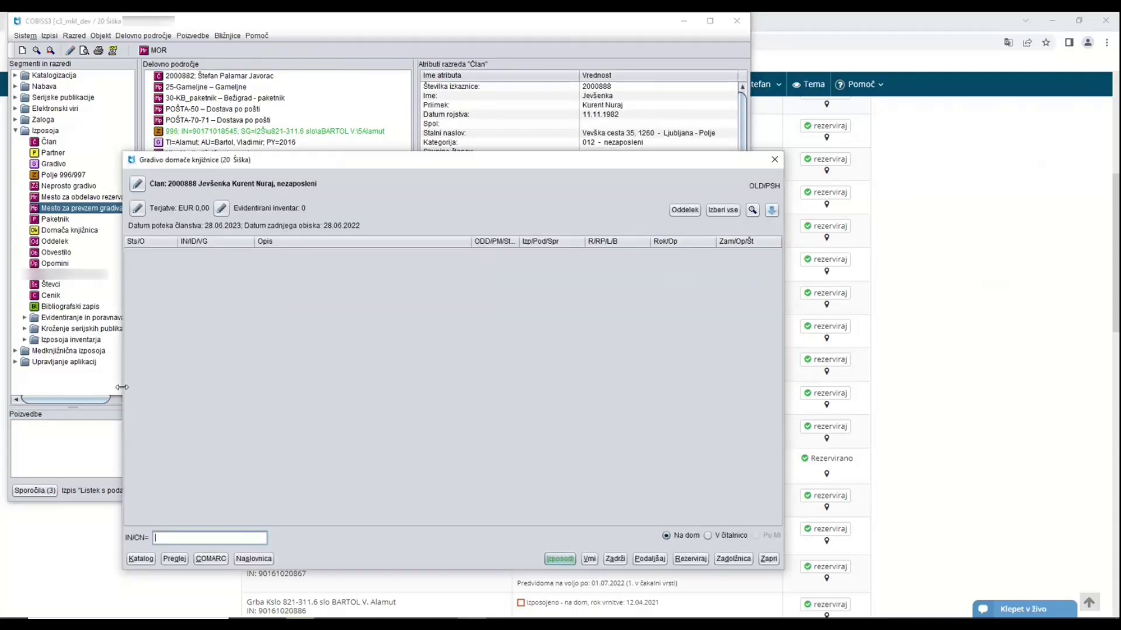
left_click(140, 559)
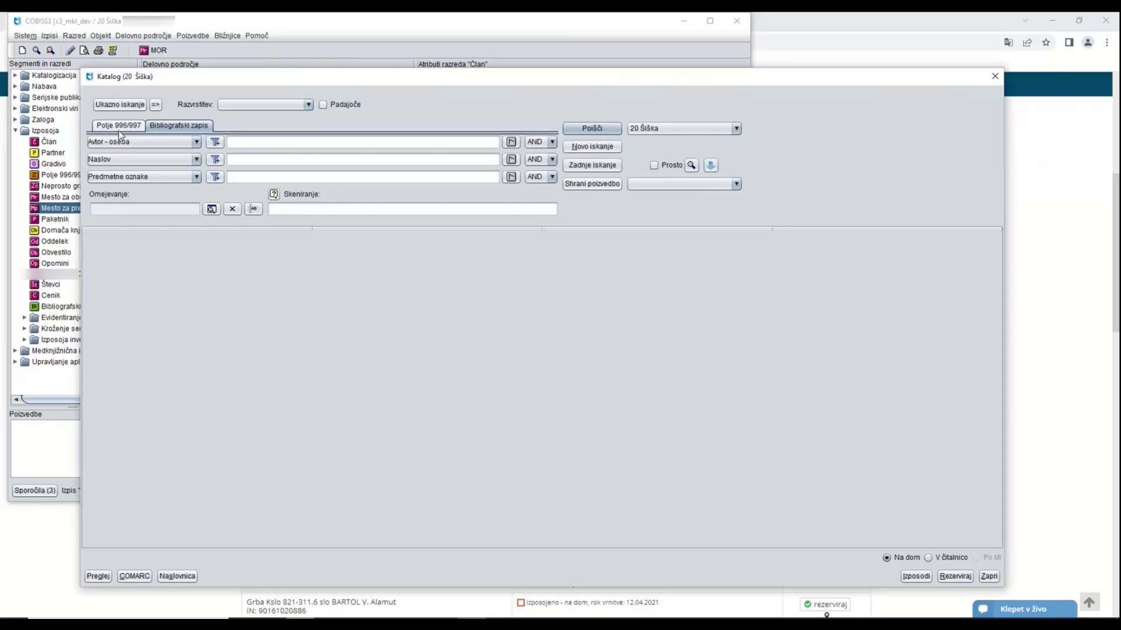
left_click(118, 128)
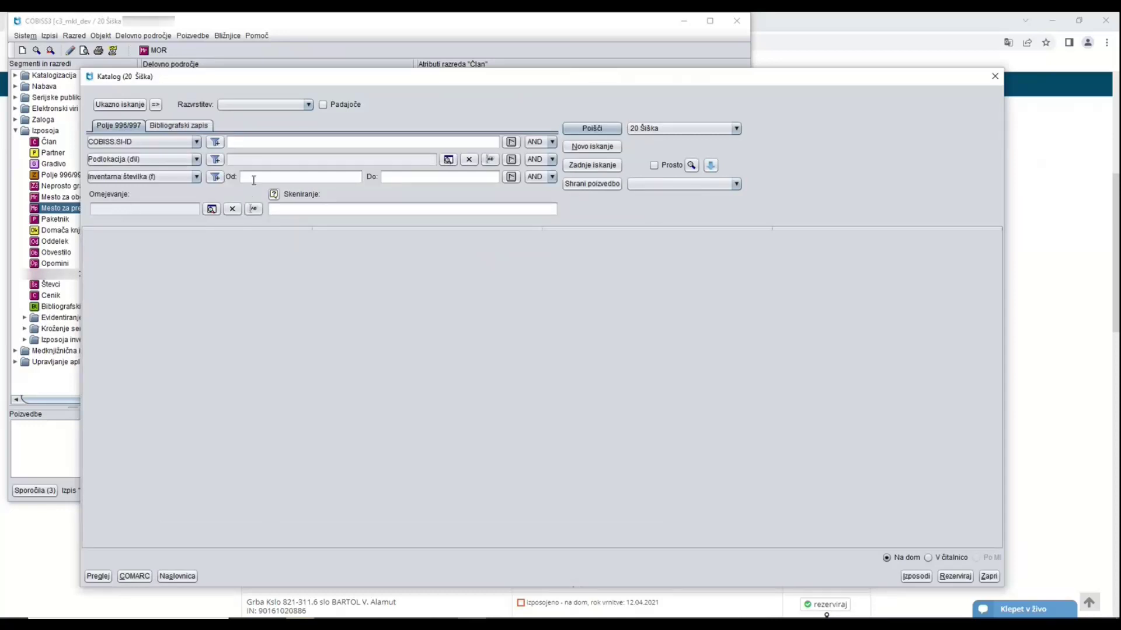
left_click(254, 180)
type("90171018545")
left_click(735, 128)
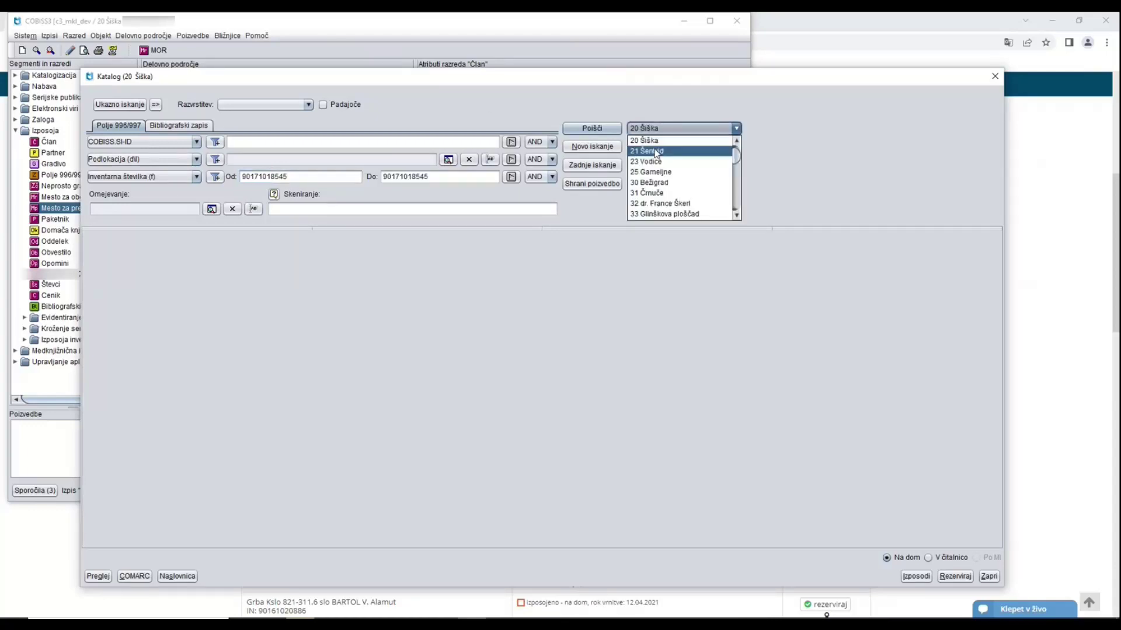
left_click(648, 148)
left_click(592, 128)
- Reserve the Alamut record for this member with pickup location 21-Šentvid and close the member's material
left_click(278, 239)
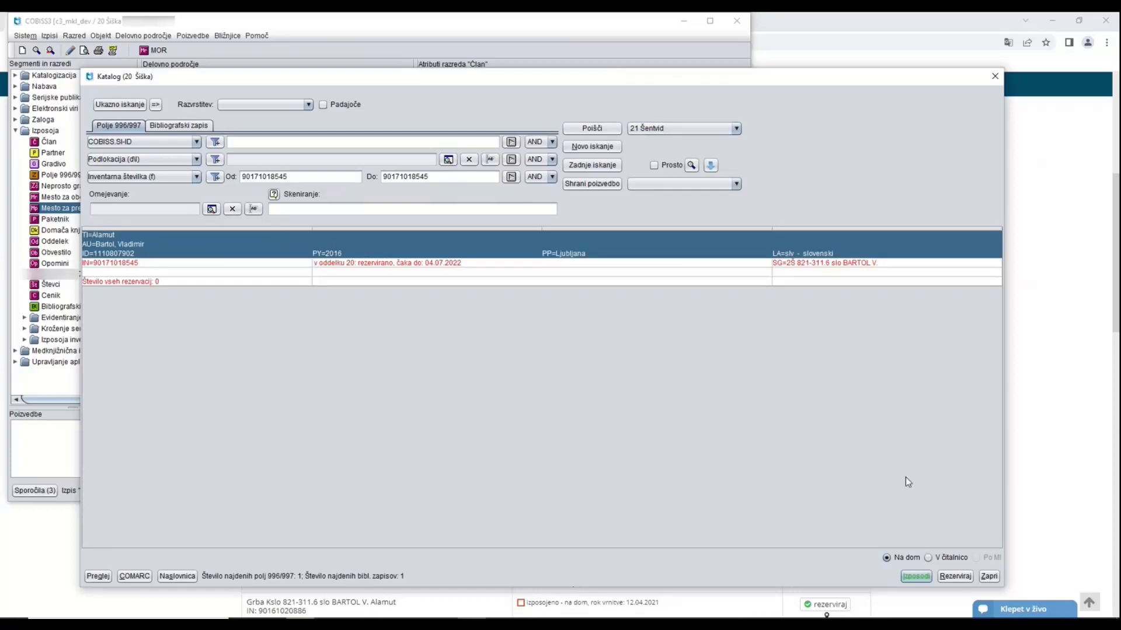
left_click(1051, 532)
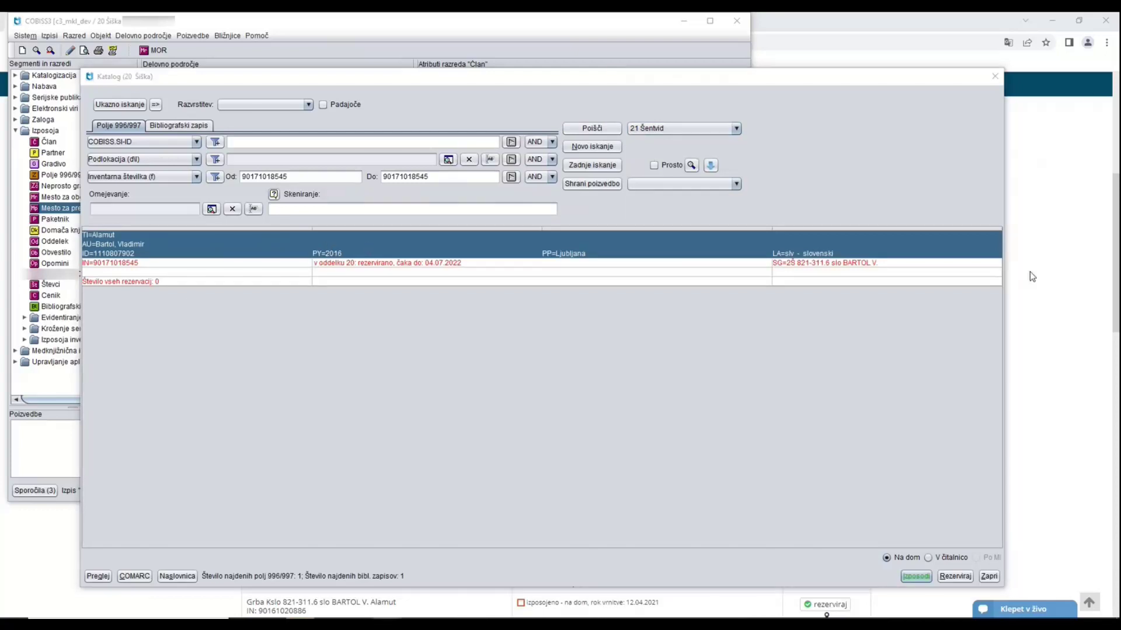
left_click(954, 576)
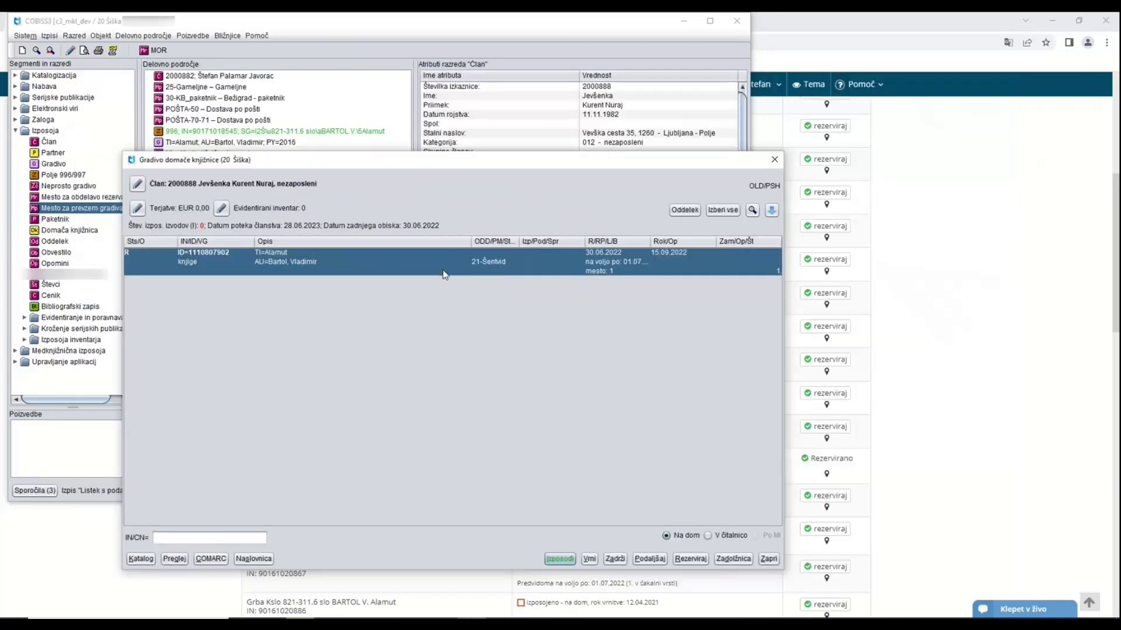
left_click(768, 558)
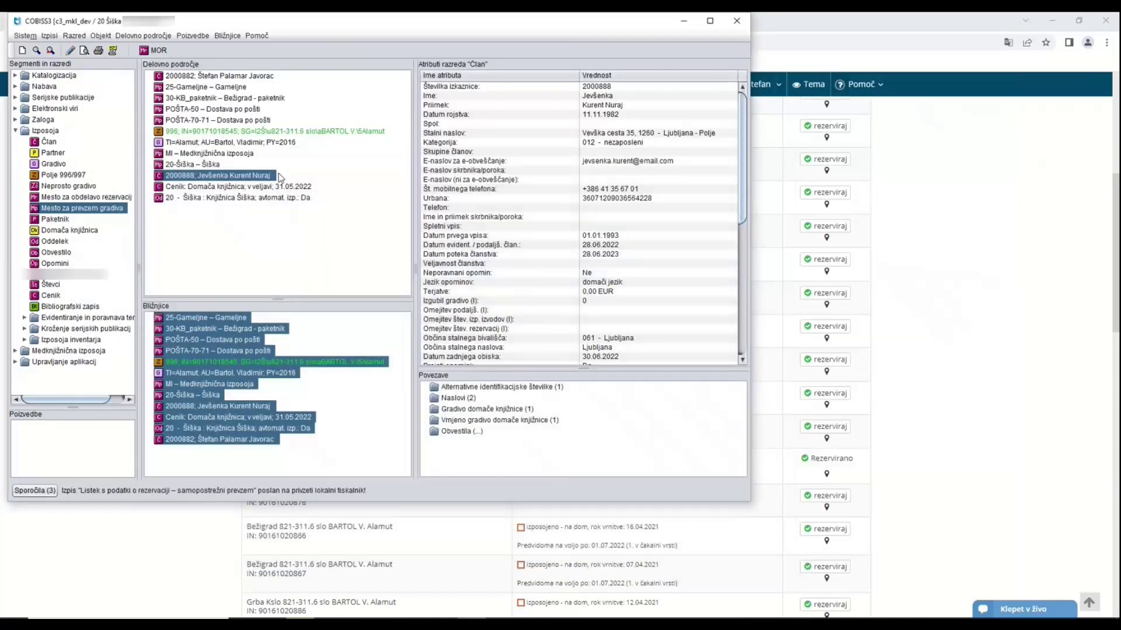
double_click(208, 78)
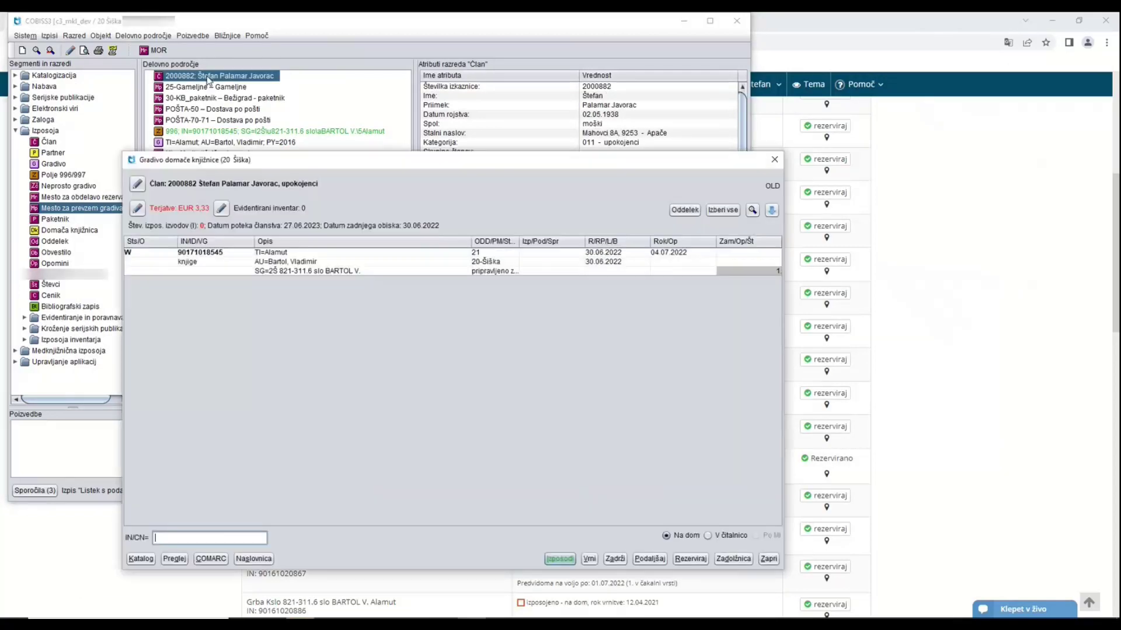
left_click(247, 262)
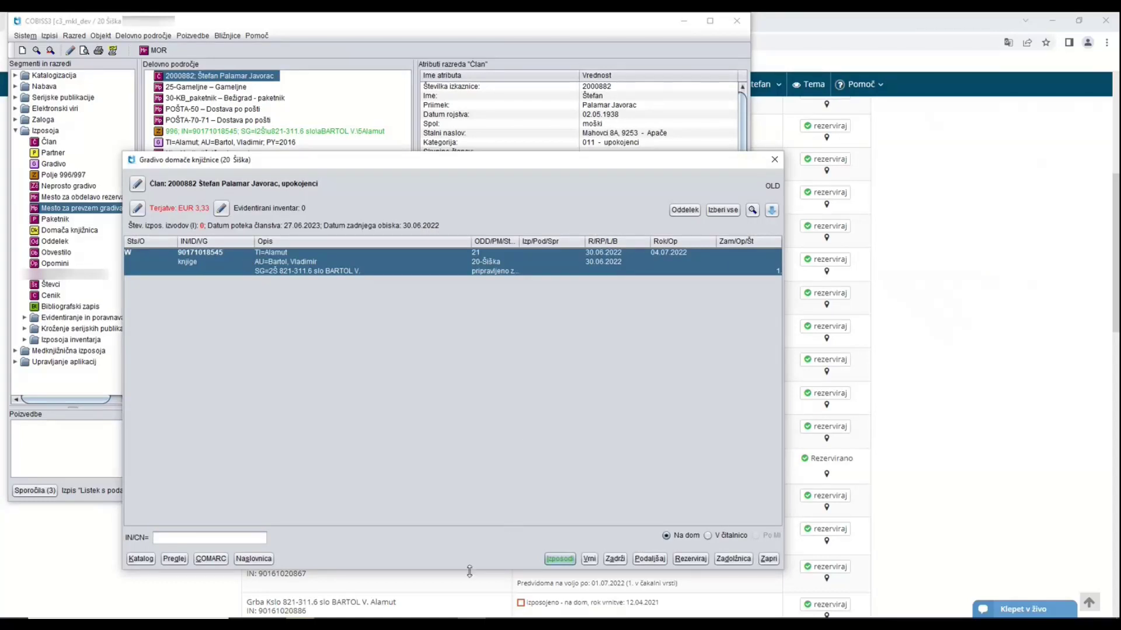
left_click(562, 560)
left_click(370, 275)
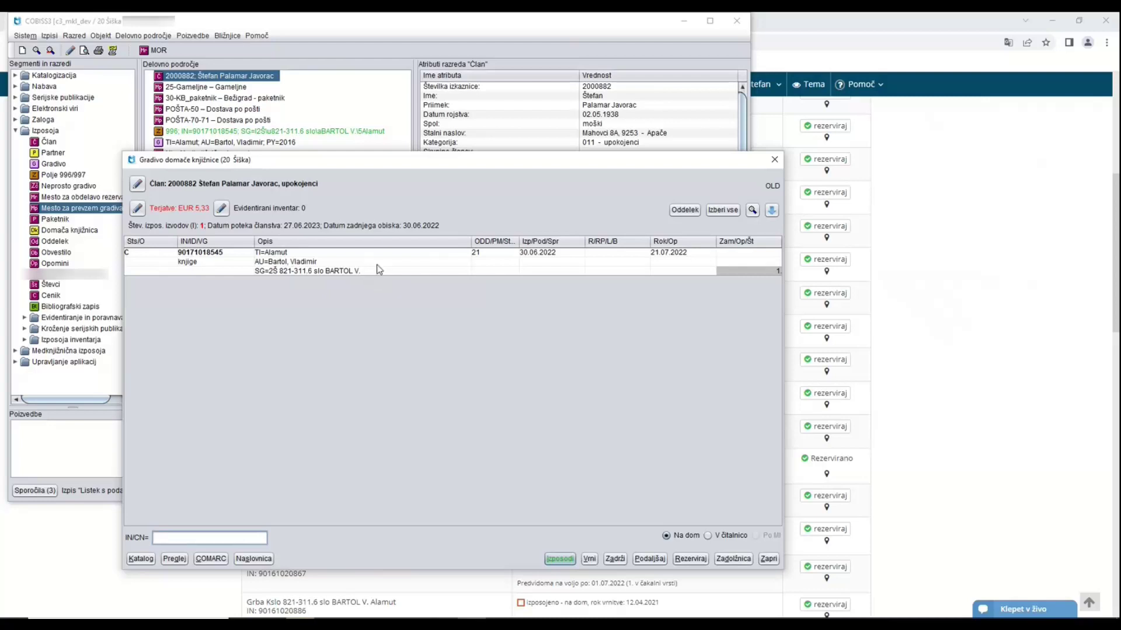
left_click(380, 269)
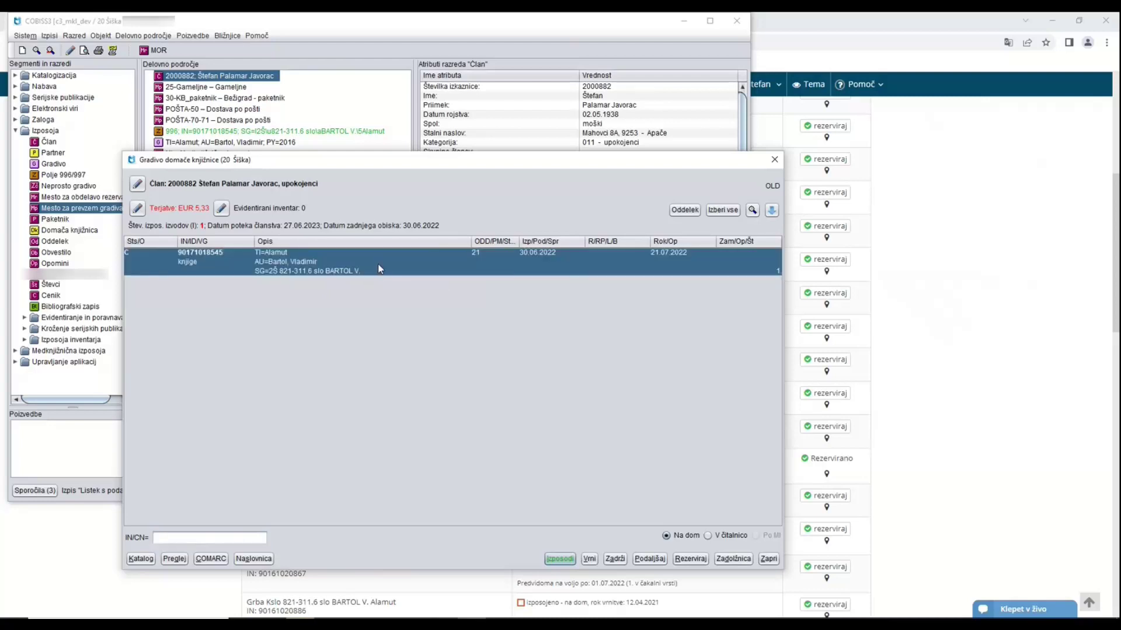
left_click(588, 560)
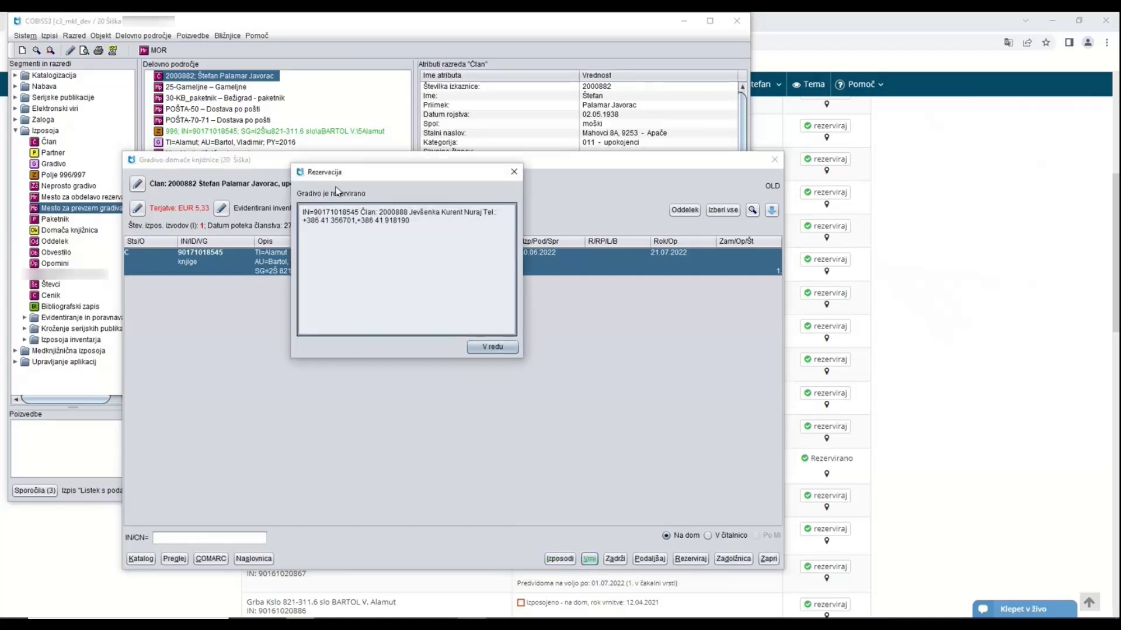
left_click(489, 348)
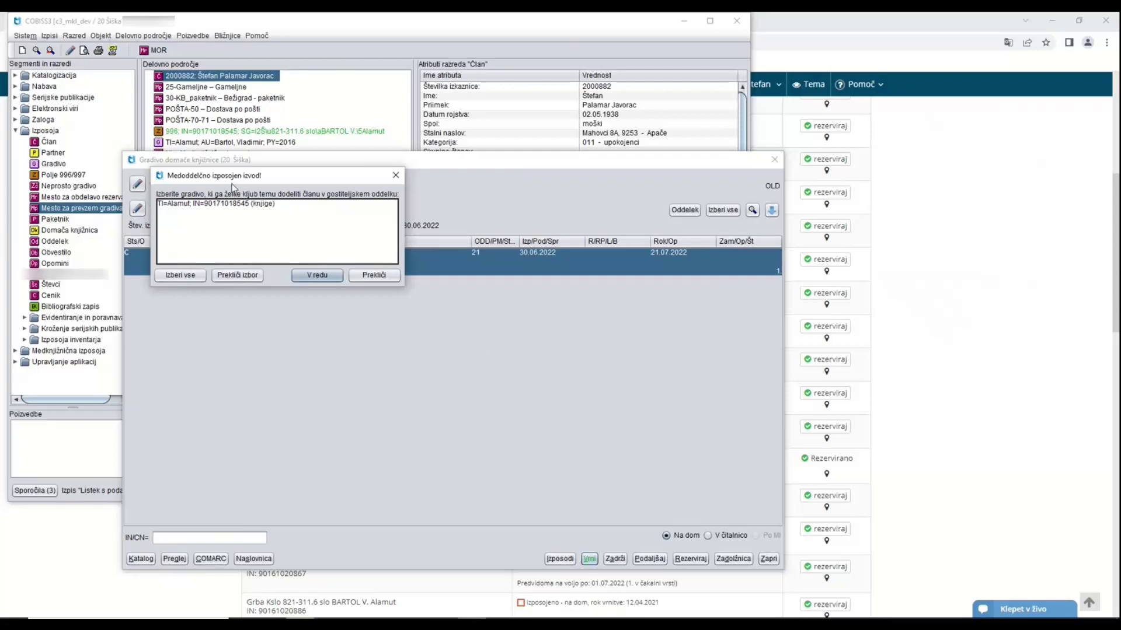
left_click(299, 206)
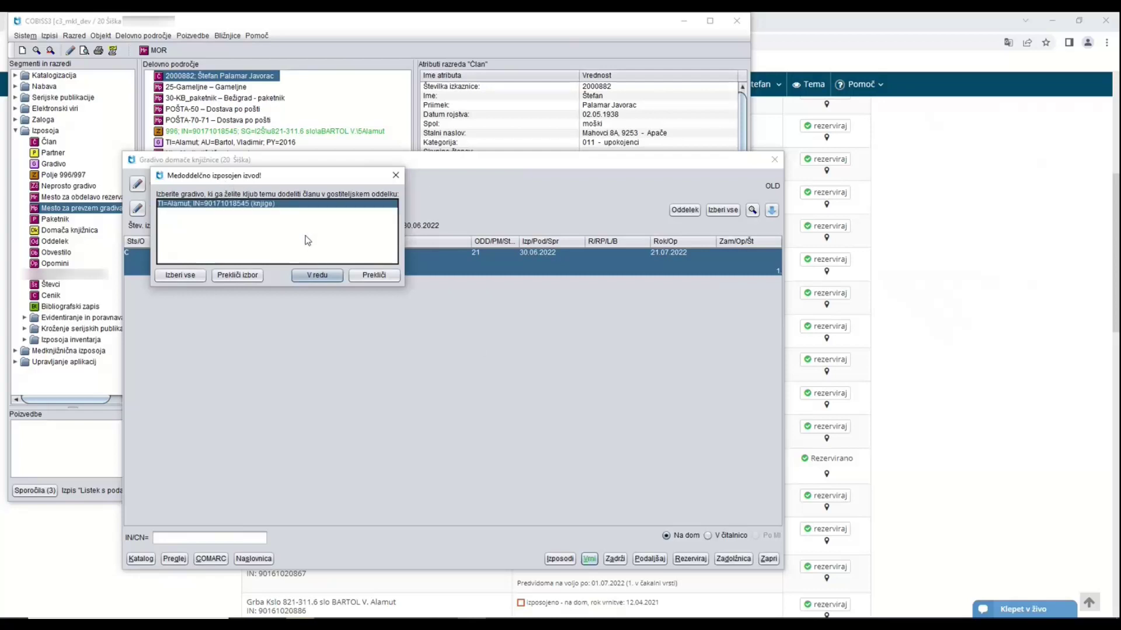
left_click(318, 276)
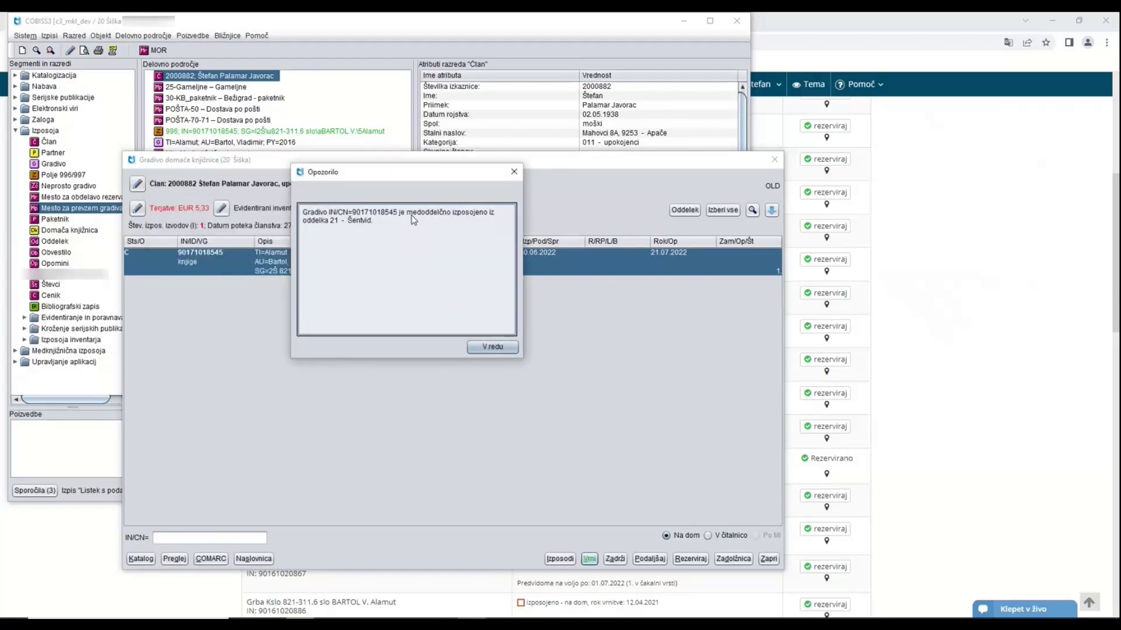
left_click(492, 348)
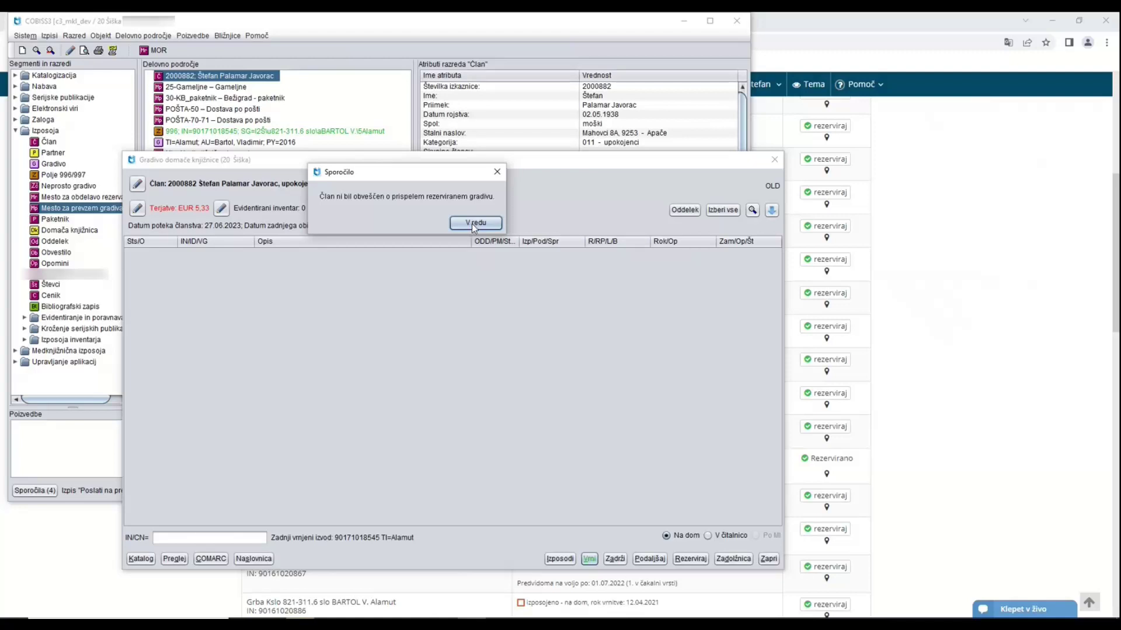
left_click(471, 225)
key("Escape")
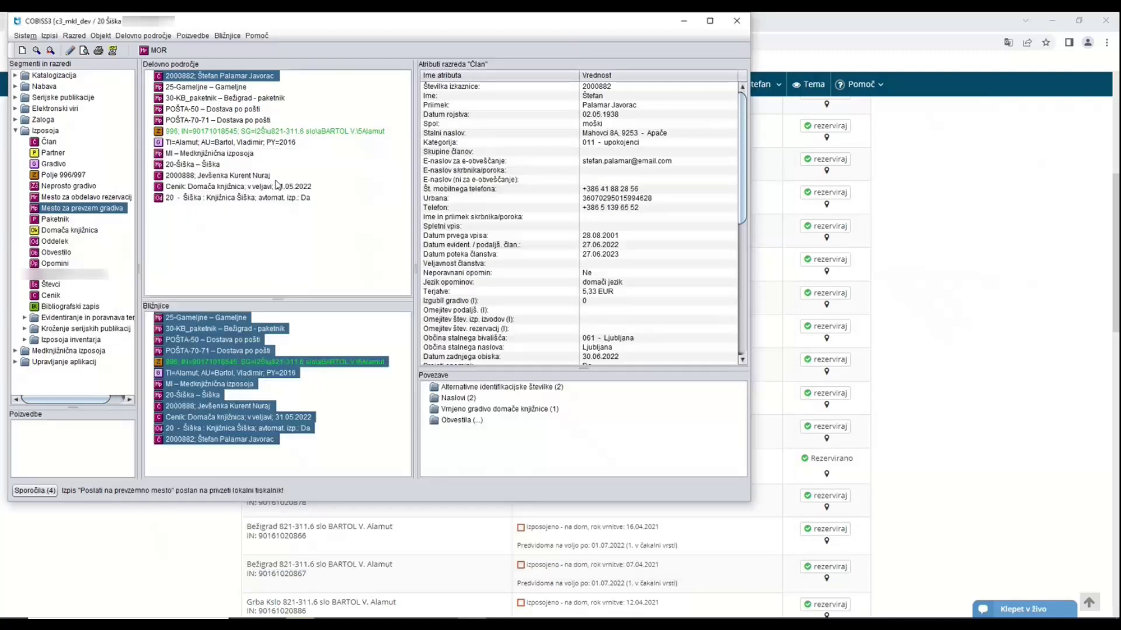
- Open the nezaposleni member's home library material and examine the Alamut reservation's status and pickup location
double_click(211, 177)
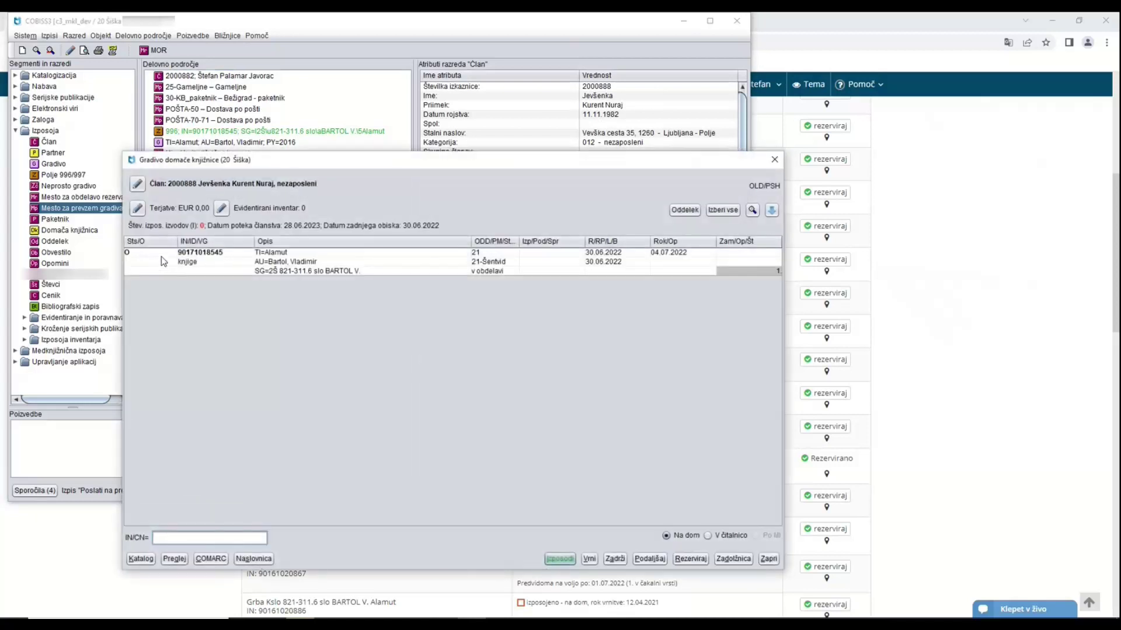
left_click(130, 260)
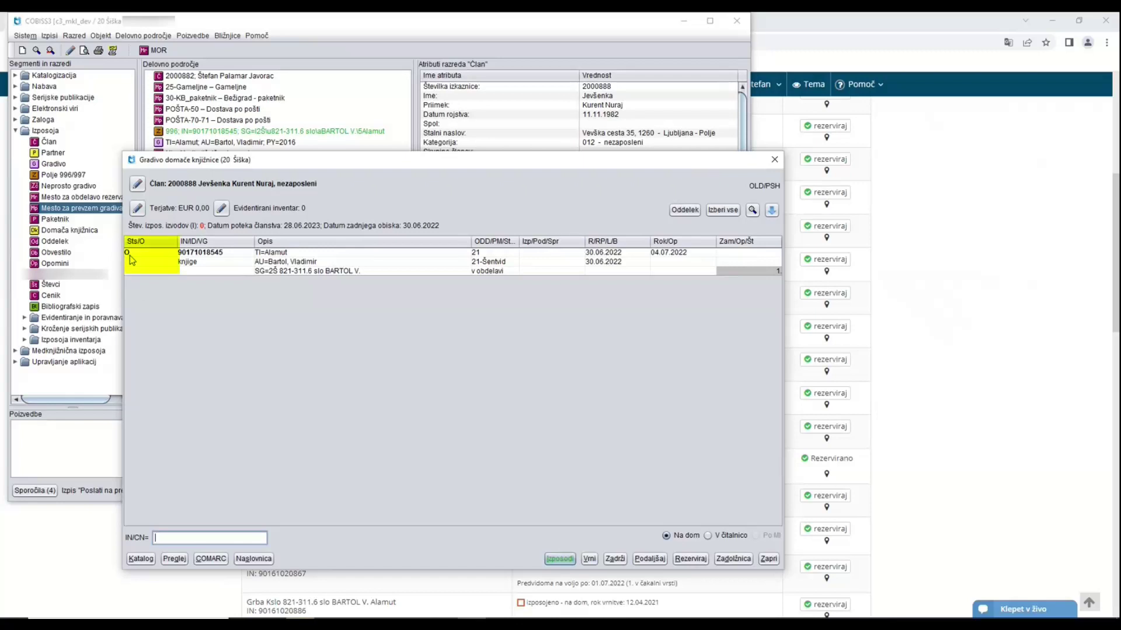
left_click(492, 264)
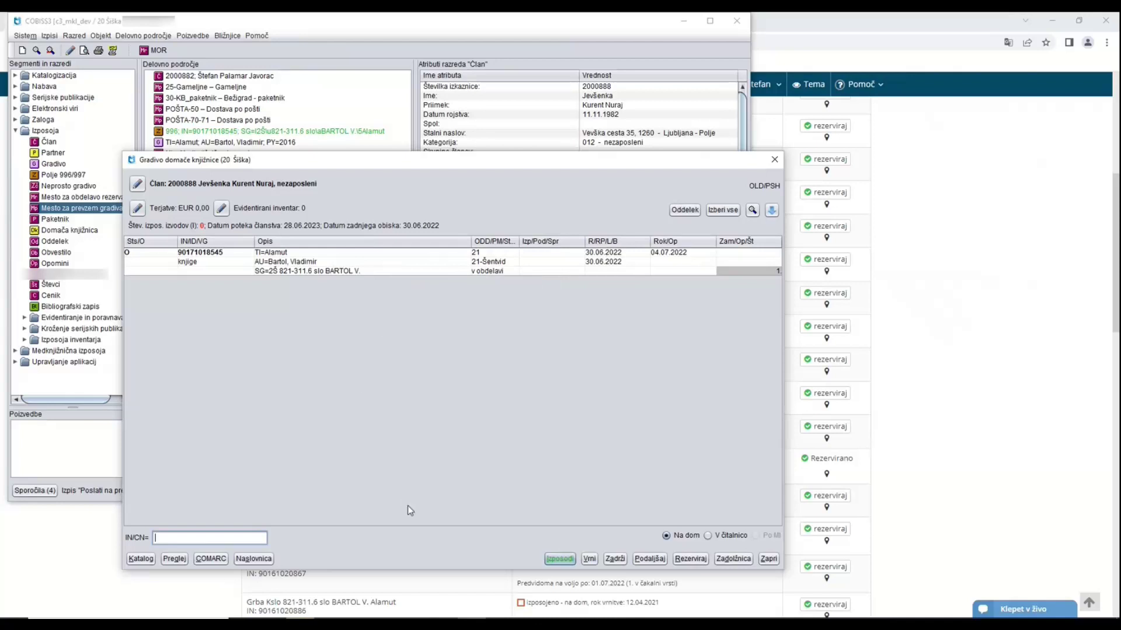
- Switch to the Word document Predstavitev PM and read the second-page explanation of reservation statuses O, W and R
left_click(502, 572)
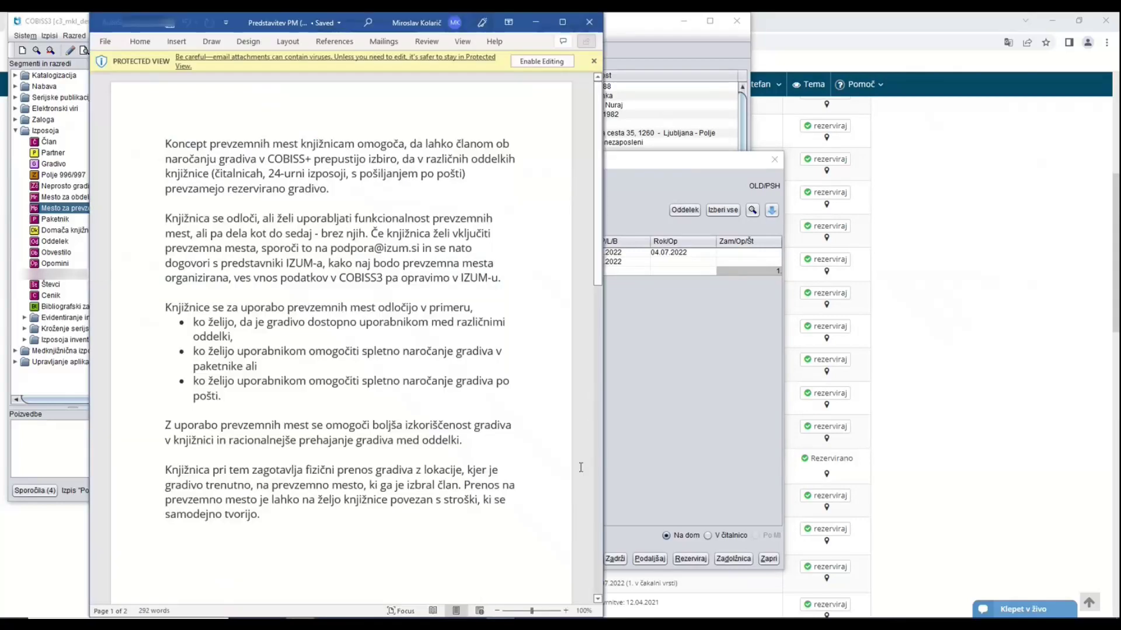
scroll(597, 495, "down", 10)
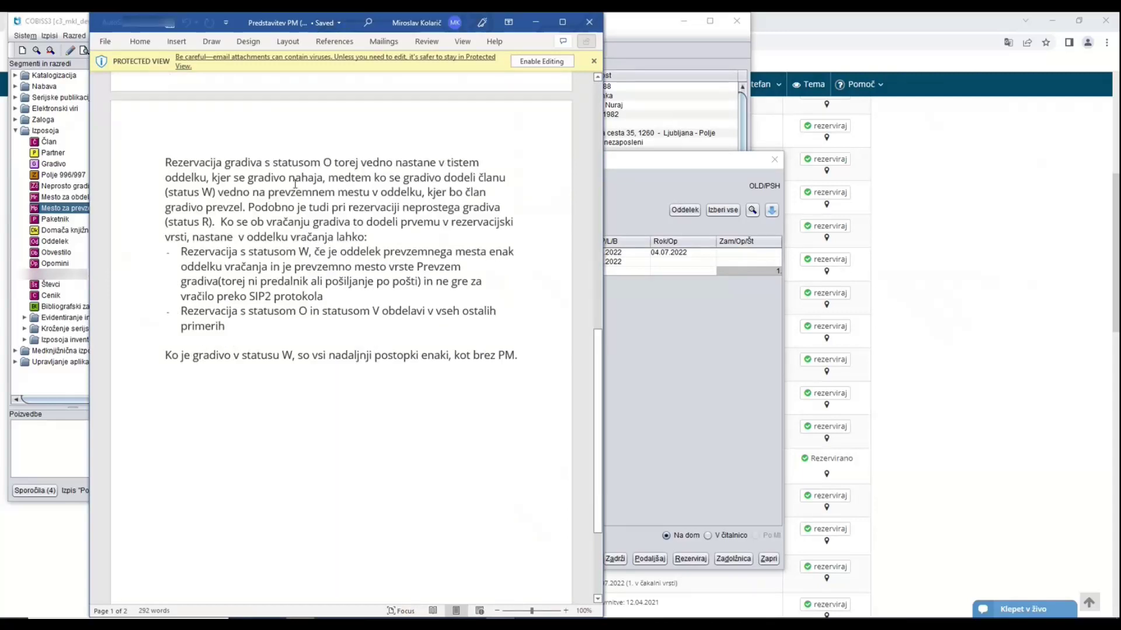